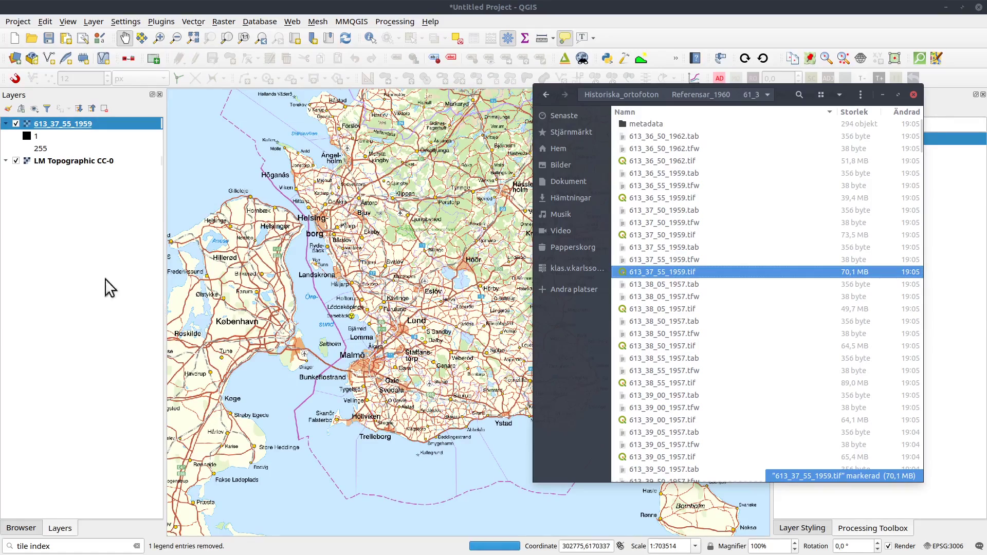
- Inspect the 613_37_55_1959 orthophoto over the topographic map along the coast around Kurland, west of Trelleborg
click(64, 271)
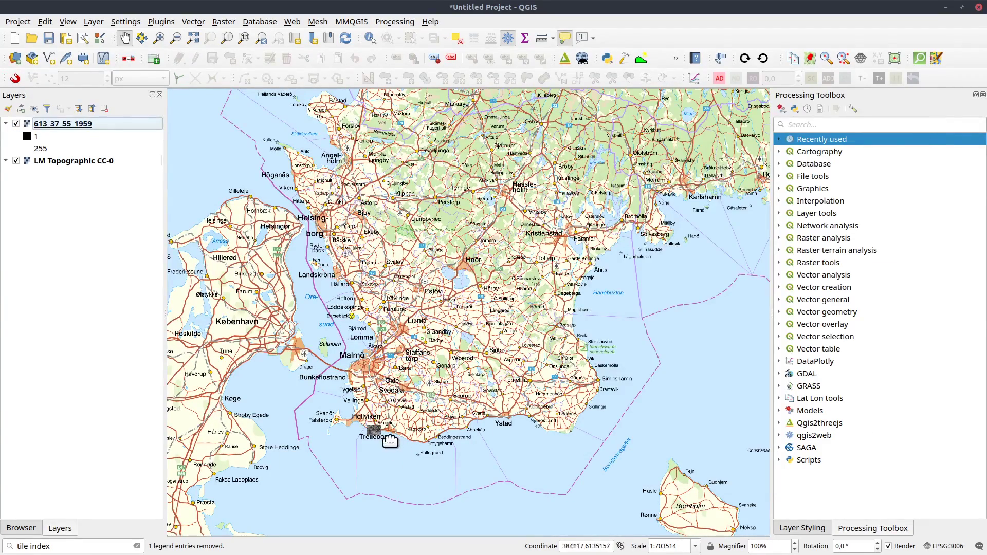
scroll(373, 439, up, 4)
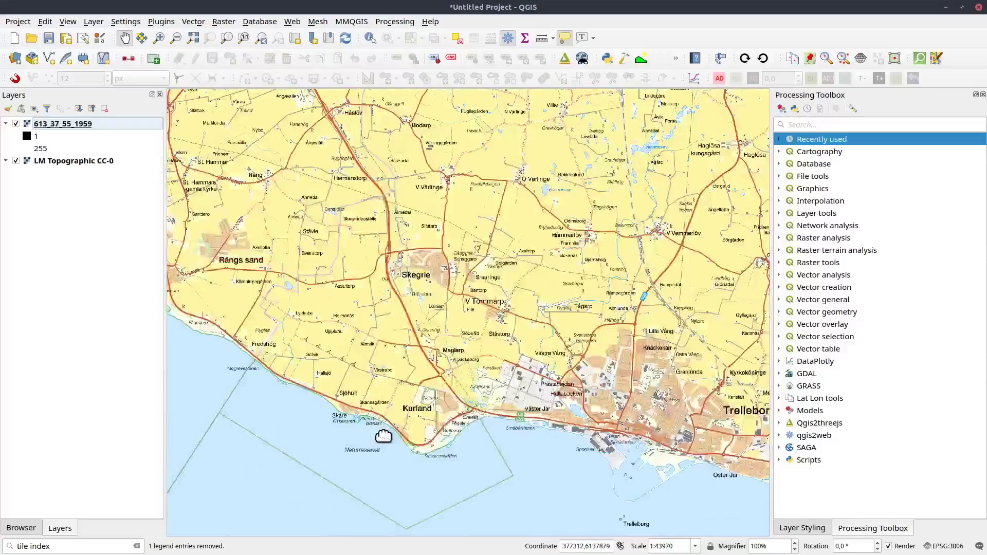
scroll(383, 436, up, 1)
drag(435, 386, 469, 284)
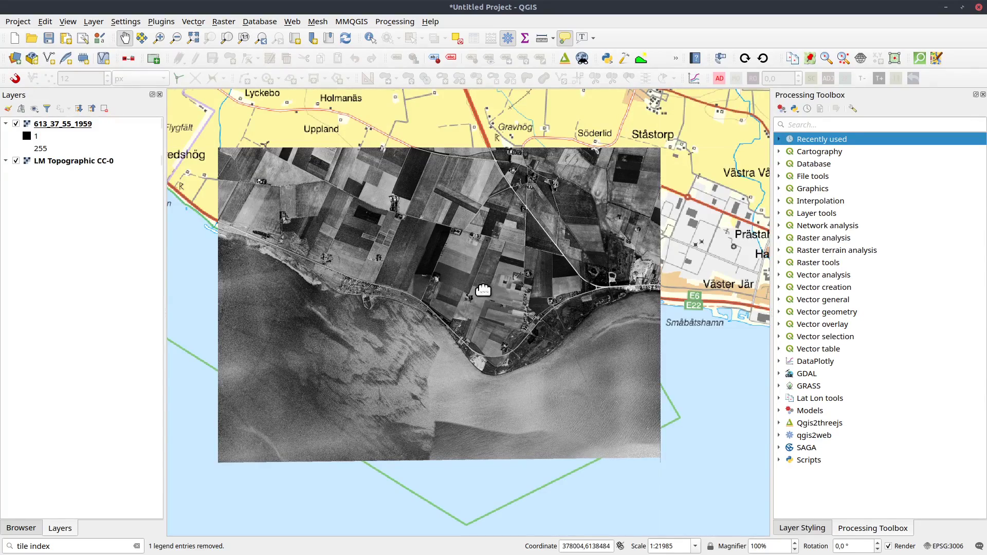
drag(483, 291, 490, 337)
drag(452, 283, 462, 295)
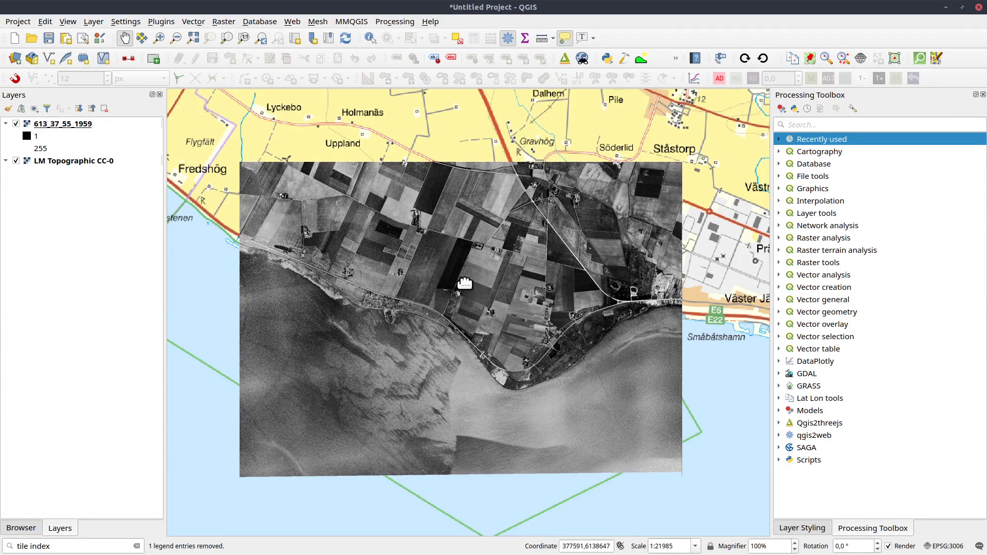
- Remove the 613_37_55_1959 orthophoto layer from the project
click(72, 124)
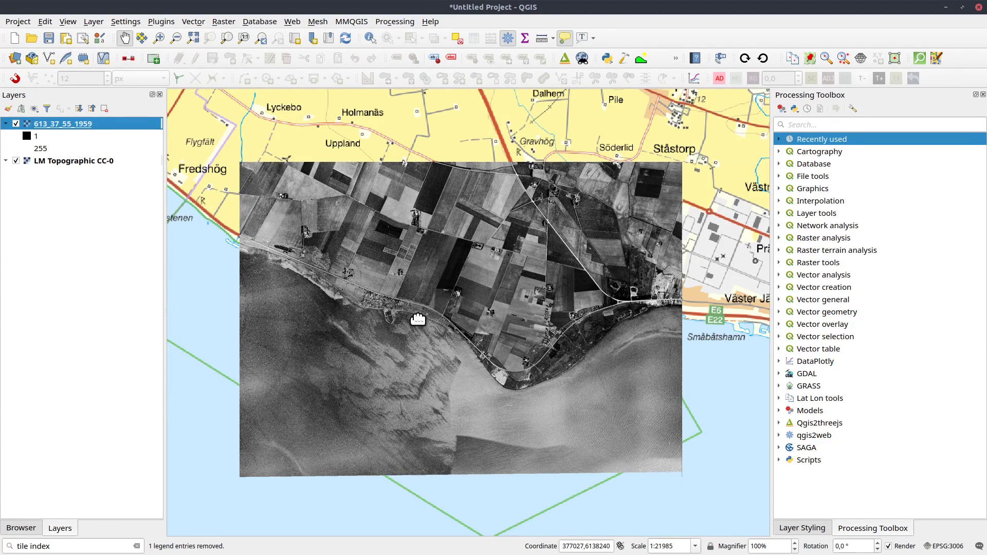
key(ctrl+d)
click(531, 280)
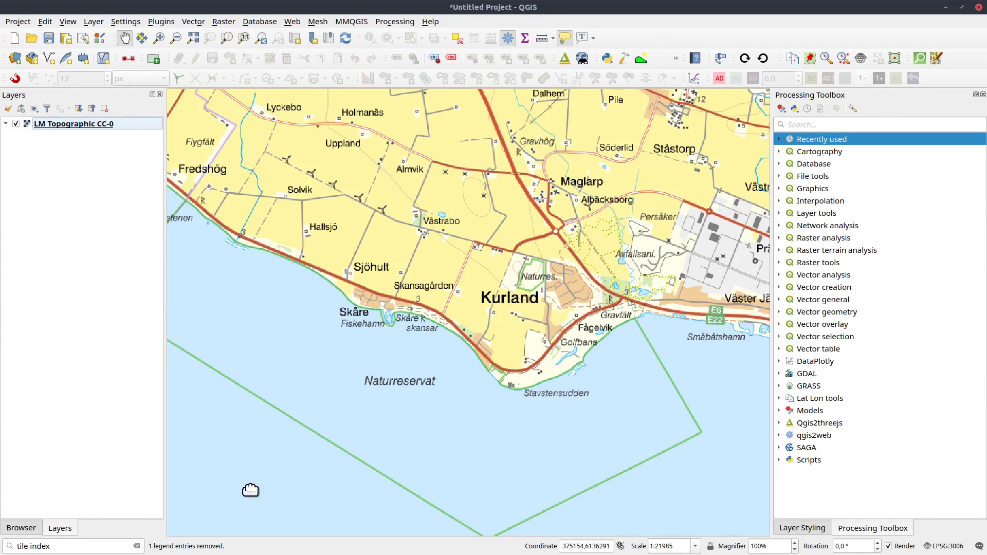
- Switch to the Tilix terminal and run "gdaltindex -f GPKG historic_orthos_1960_index.gpkg *.tif" in the 61_3 orthophoto folder
key(alt+Tab)
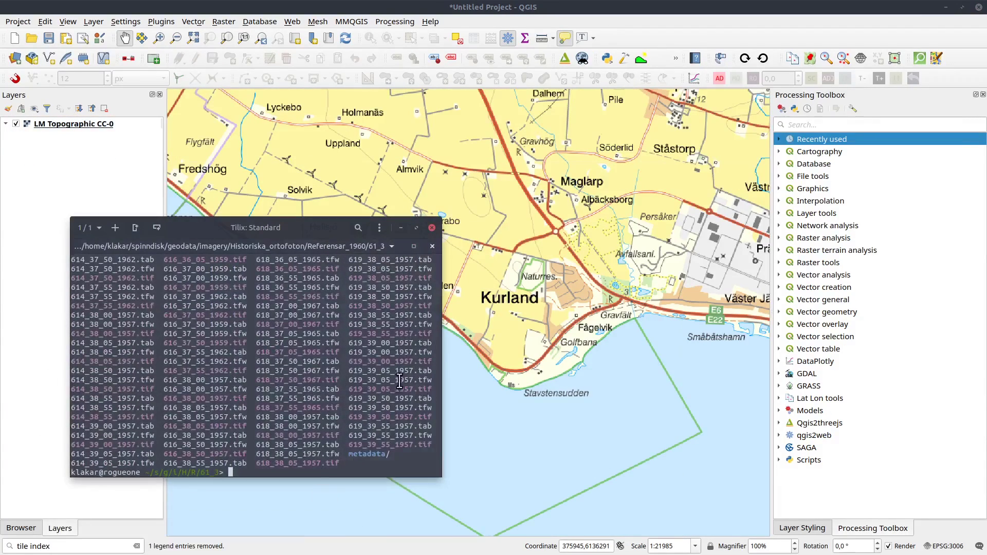
drag(302, 226, 493, 133)
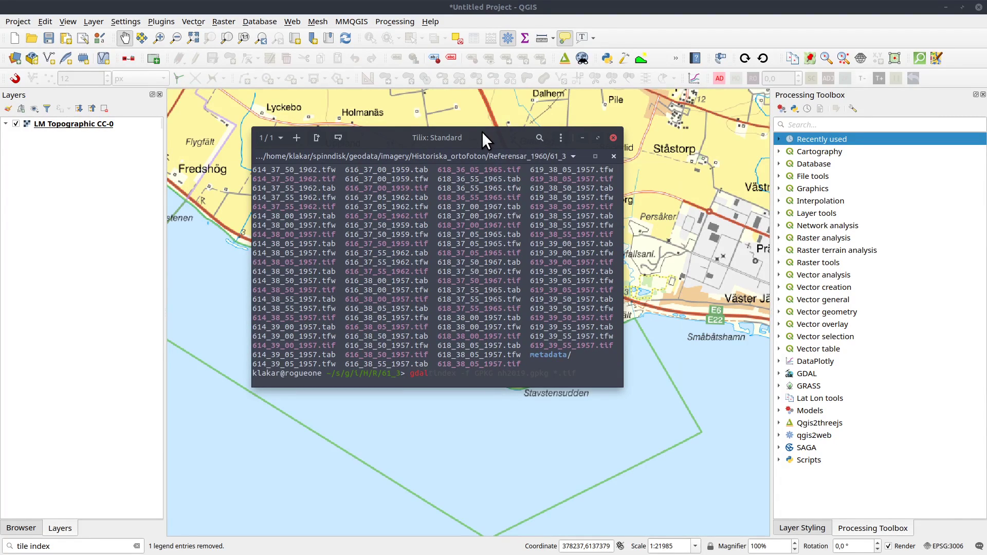
key(Right)
key(BackSpace)
key(BackSpace)
key(BackSpace)
key(BackSpace)
key(BackSpace)
key(BackSpace)
key(BackSpace)
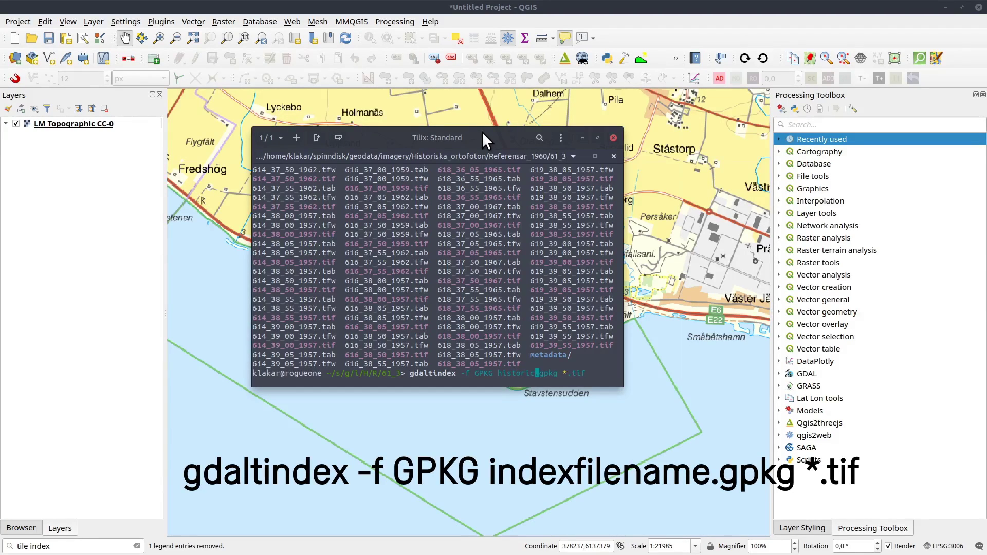
text(historic_orthos_1960_inde)
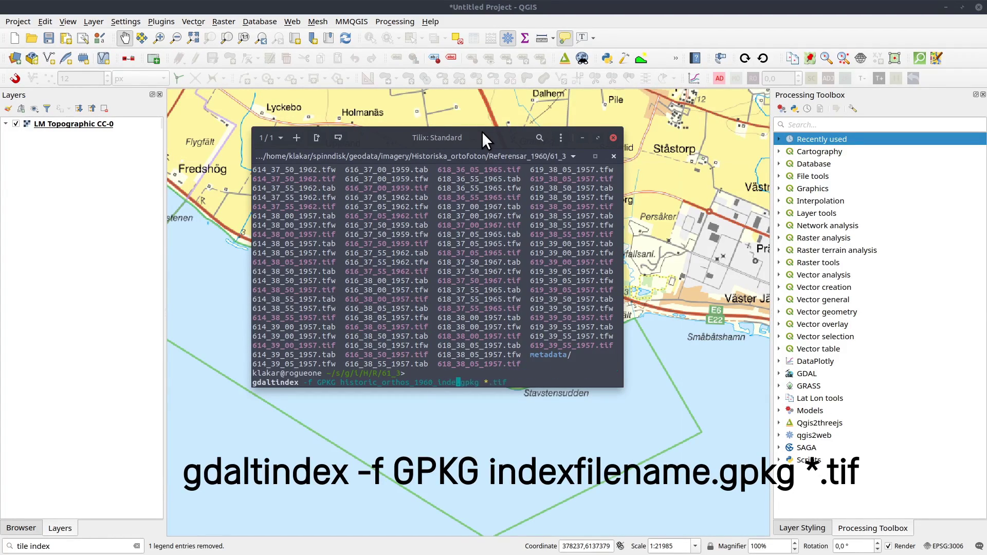
text(x)
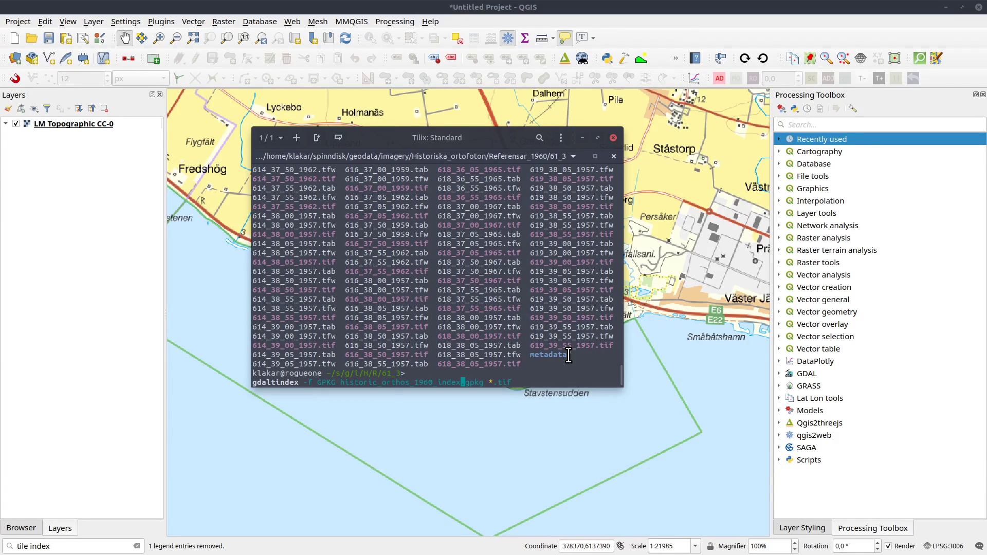
key(Return)
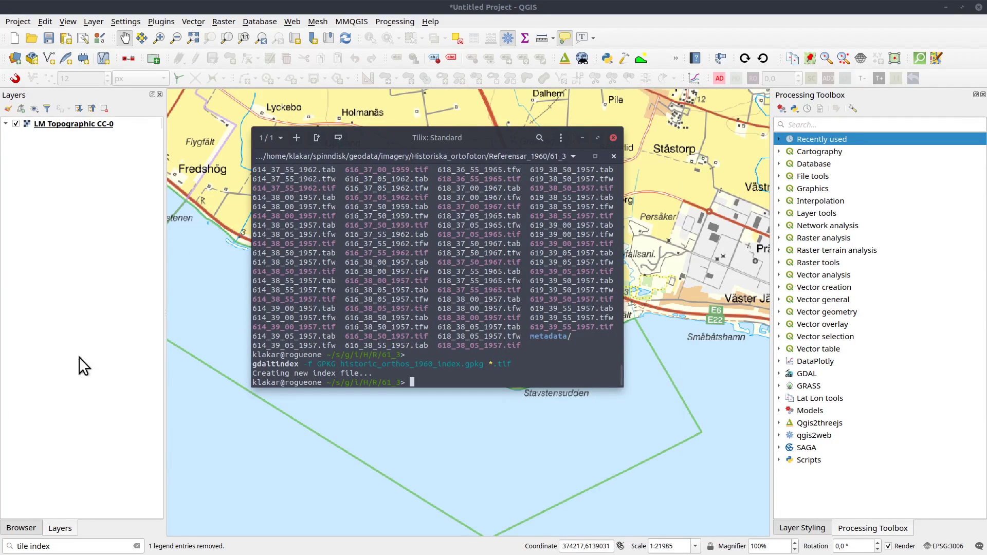
- Switch back to QGIS and locate the Tile index algorithm among the GDAL raster miscellaneous tools
click(89, 417)
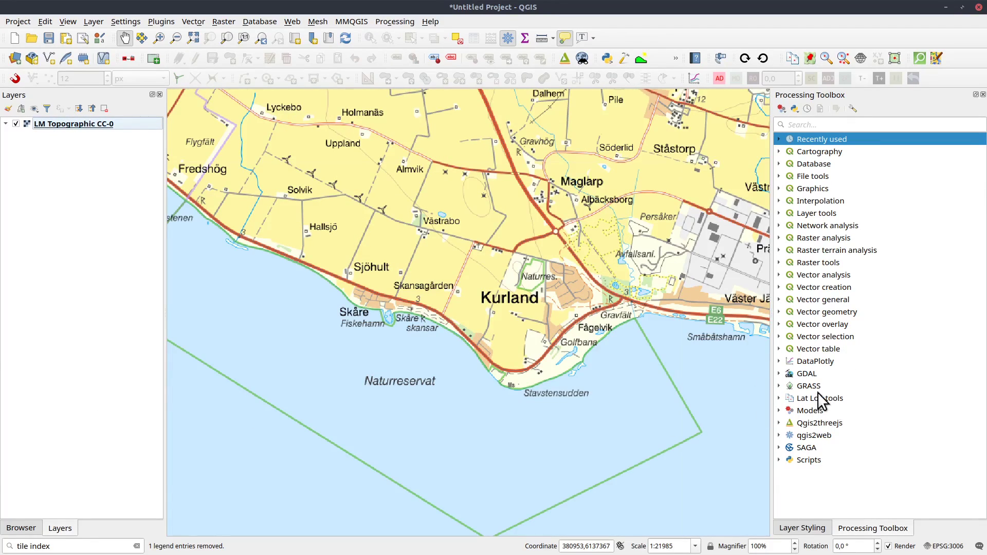
click(779, 373)
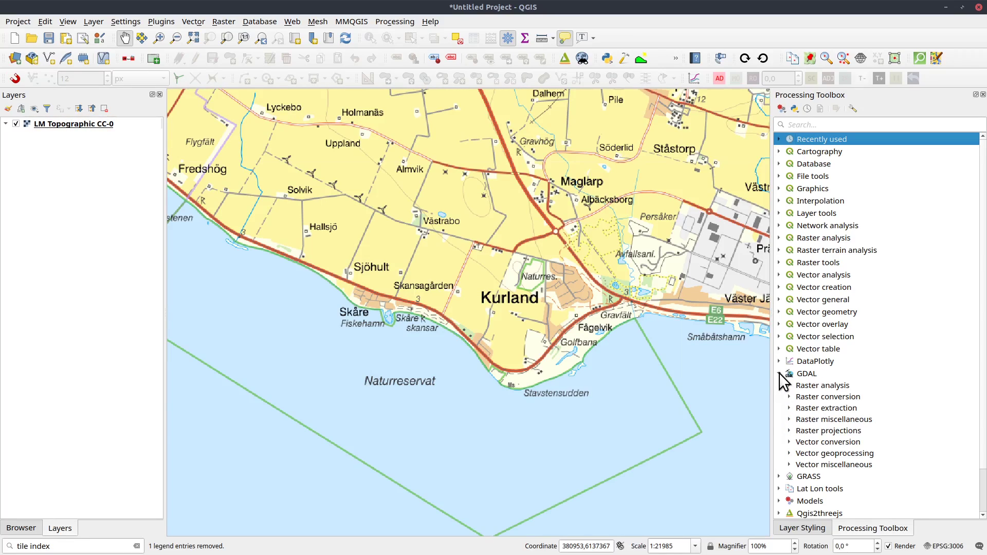
click(790, 419)
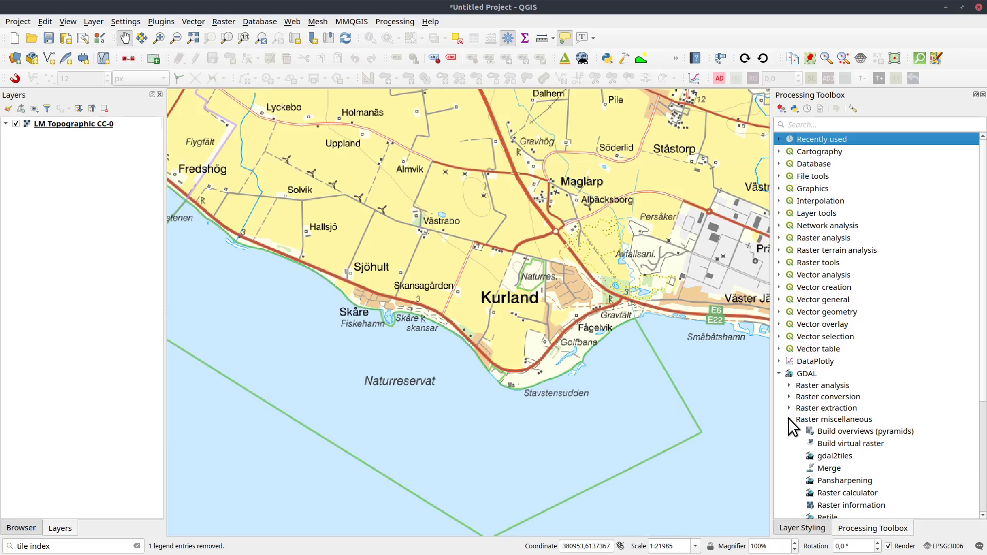
scroll(843, 428, down, 3)
click(826, 419)
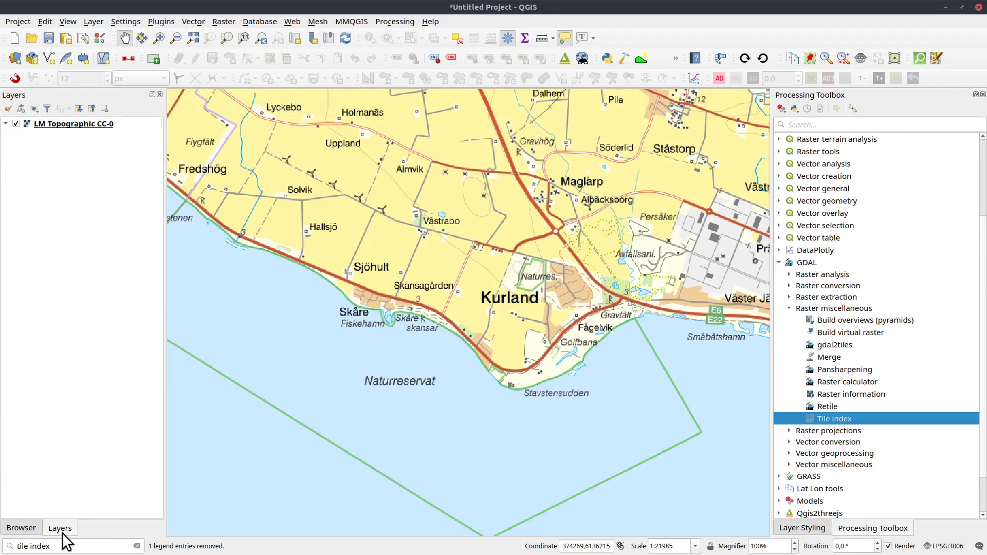
- Search the locator for "tile index" and open that processing algorithm
click(137, 546)
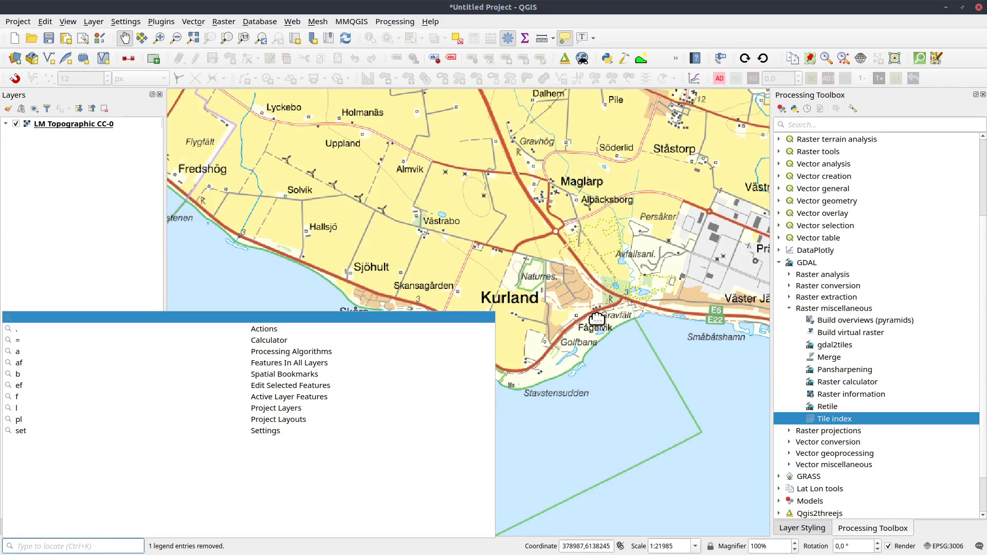
drag(736, 407, 599, 359)
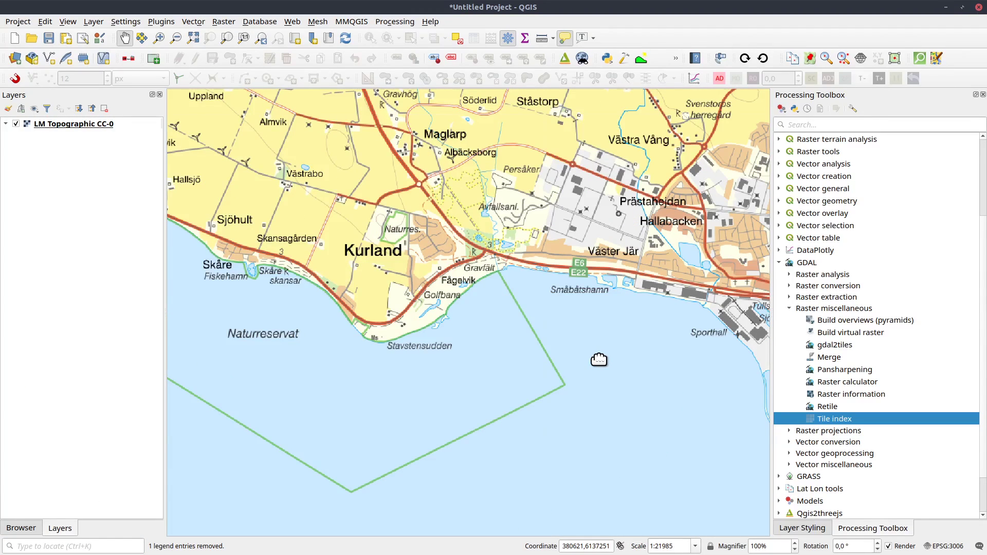
key(ctrl+k)
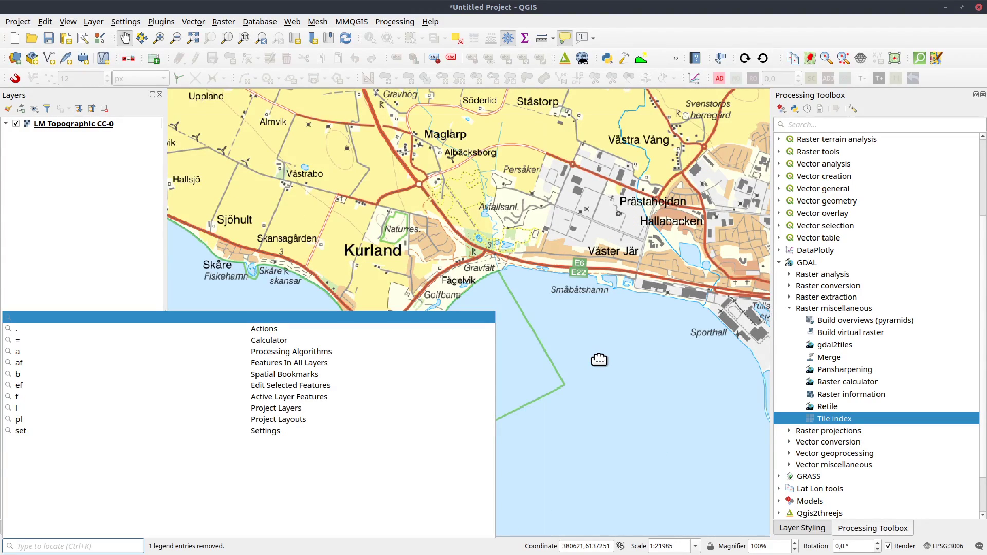
text(tile index)
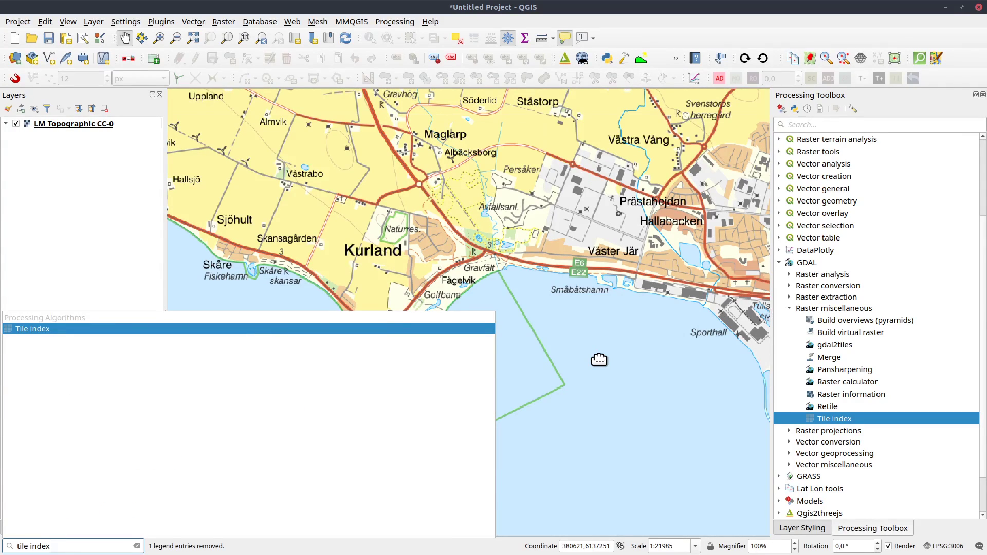
key(Return)
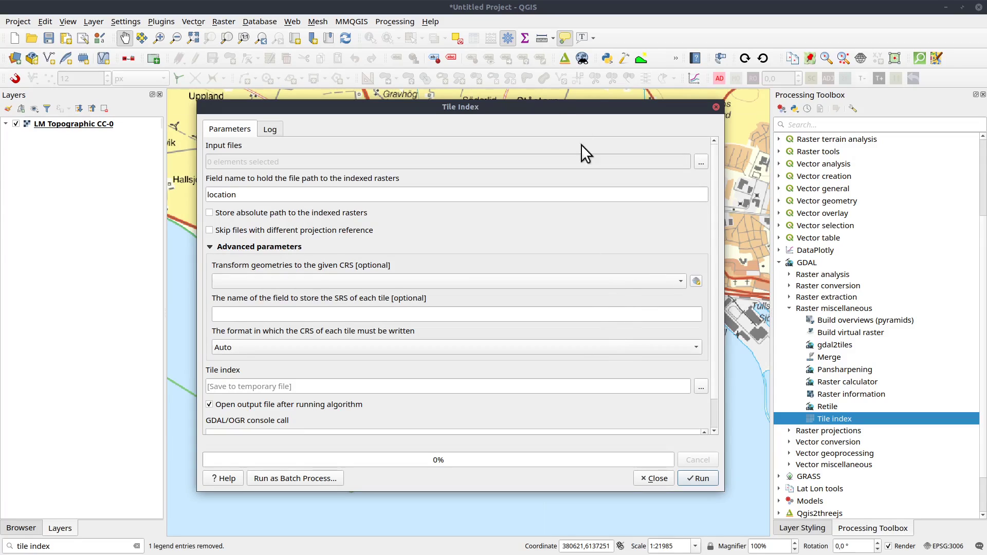
- Review the Tile Index input selection, including the option to add a directory, and the output file setting without running the algorithm
mouse_move(523, 109)
mouse_down()
mouse_move(518, 132)
mouse_move(531, 126)
mouse_up()
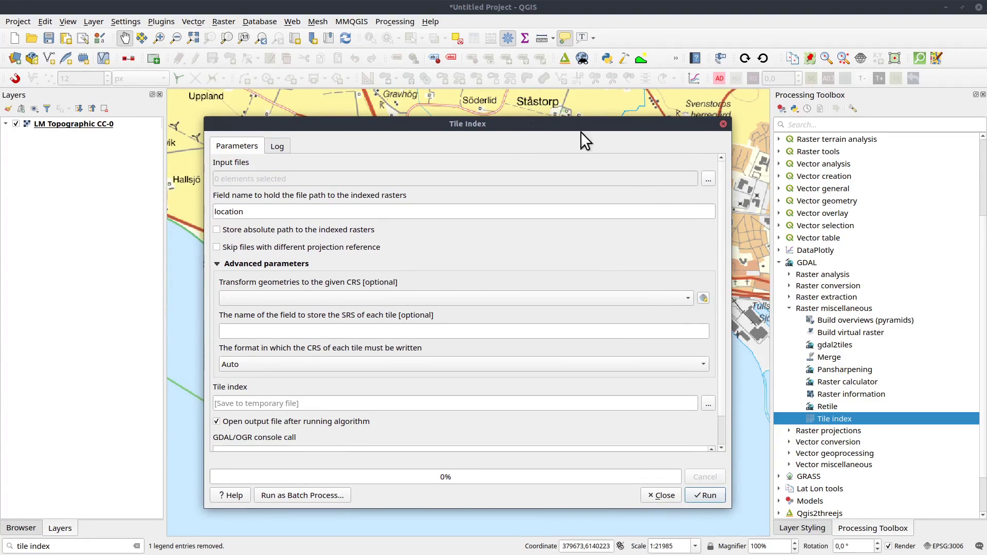
click(709, 178)
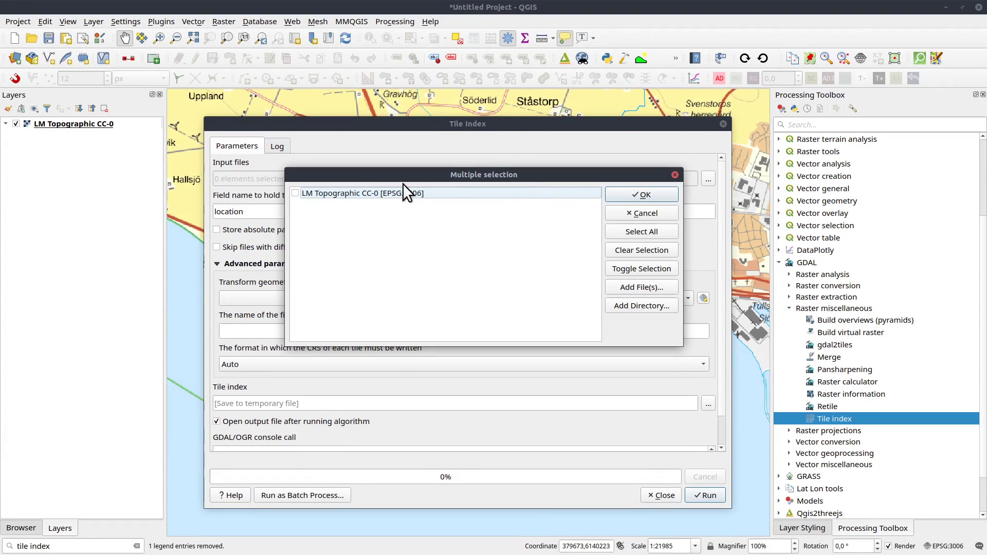
click(636, 306)
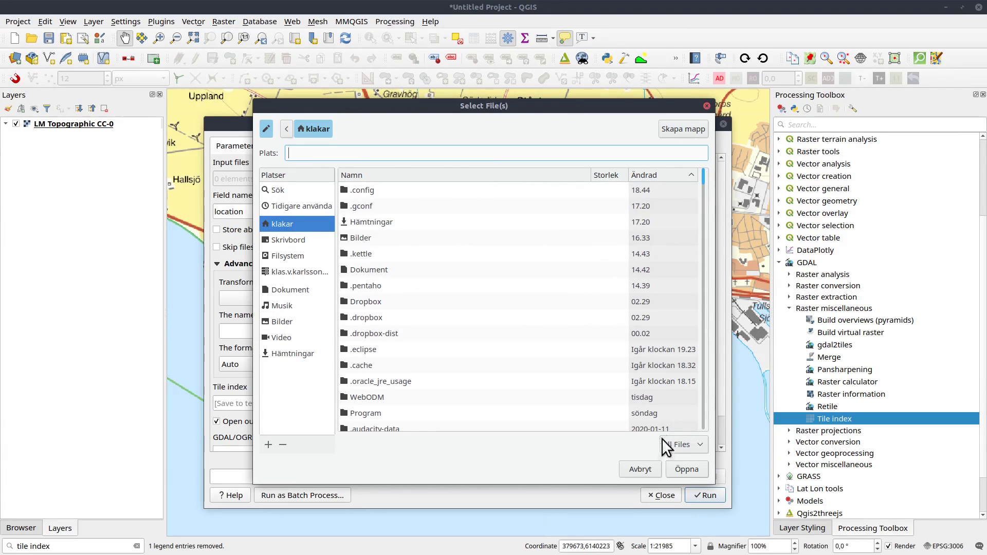
click(640, 469)
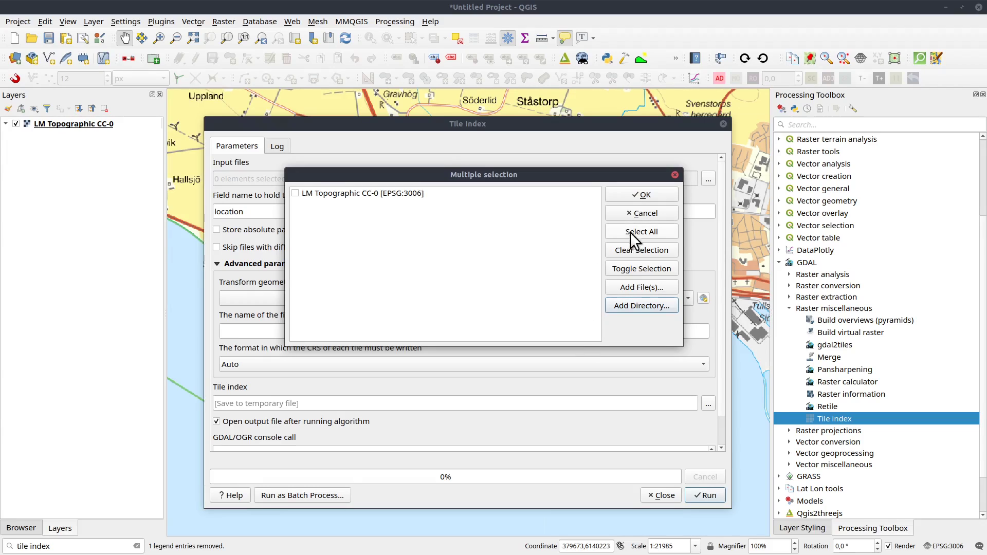
click(642, 214)
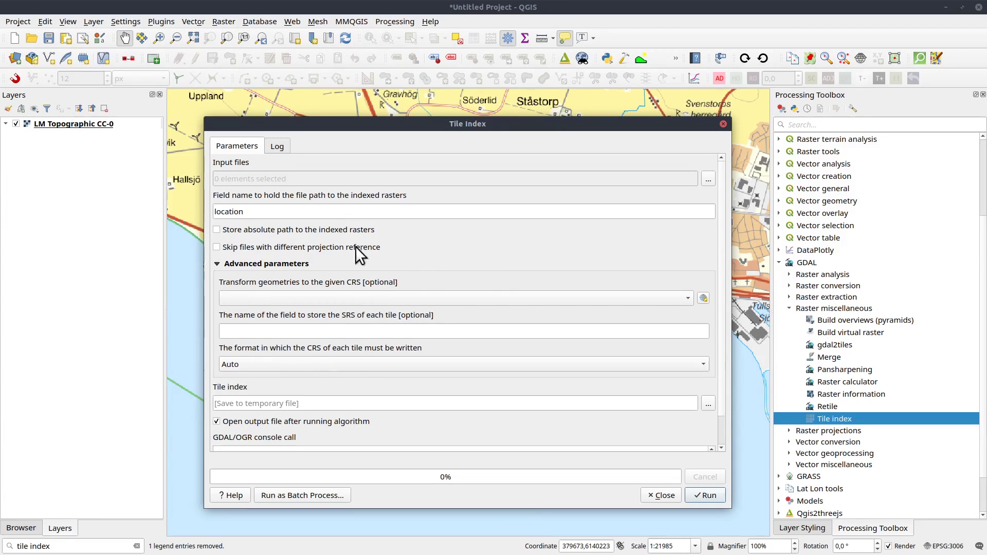
mouse_move(448, 126)
mouse_down()
mouse_move(431, 128)
mouse_move(454, 122)
mouse_up()
click(251, 397)
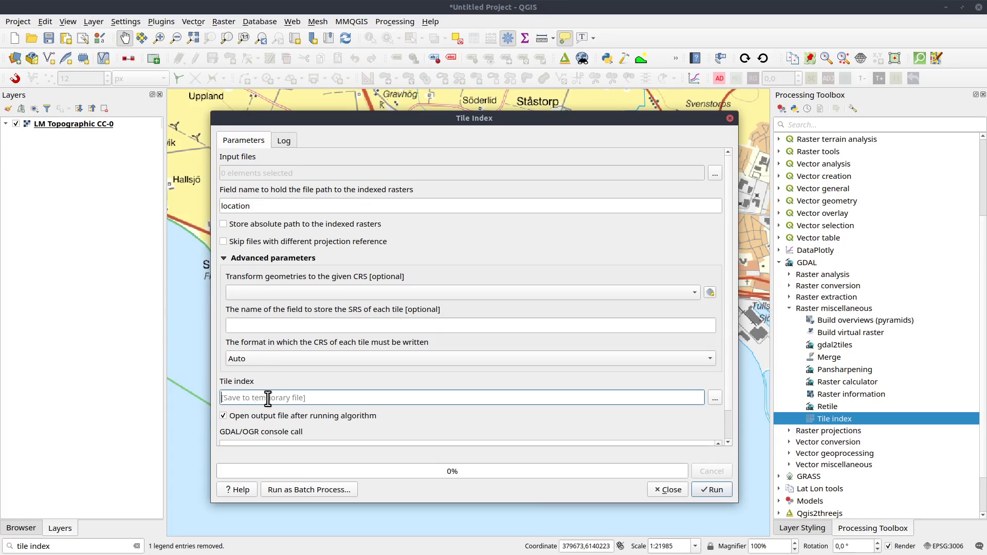
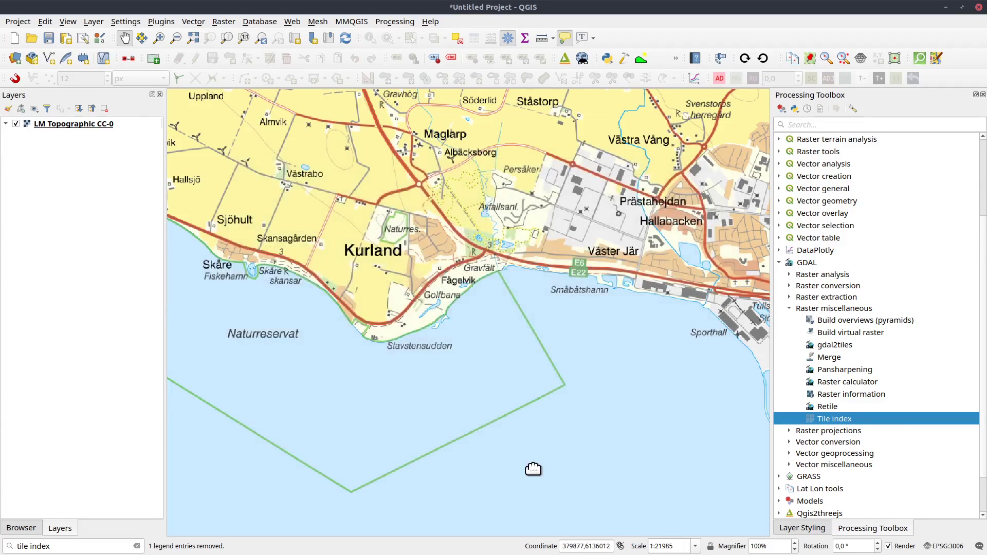
- Add the historic_orthos_1960_index layer to the map from the GeoPackage in imagery/Historiska_ortofoton/Referensar_1960/61_3
click(21, 528)
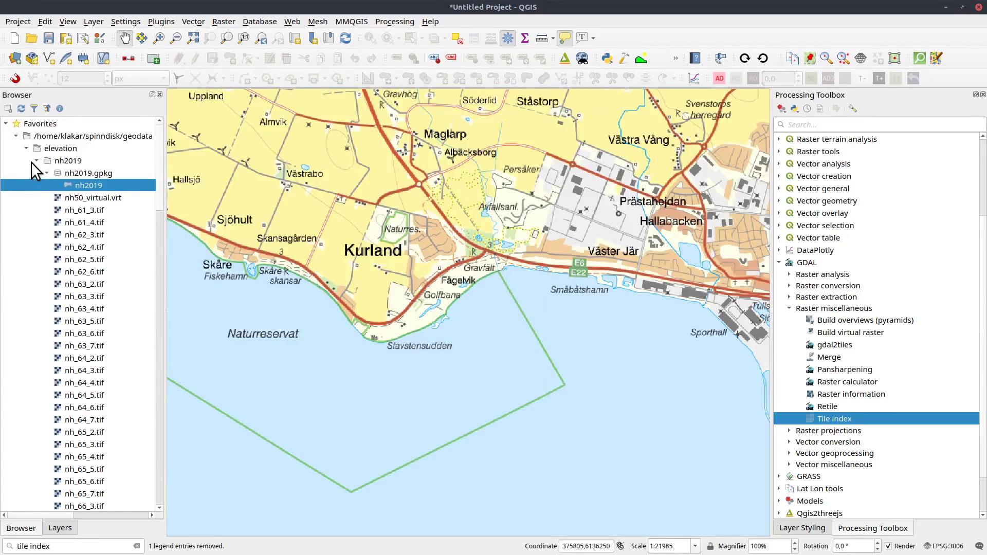
click(26, 148)
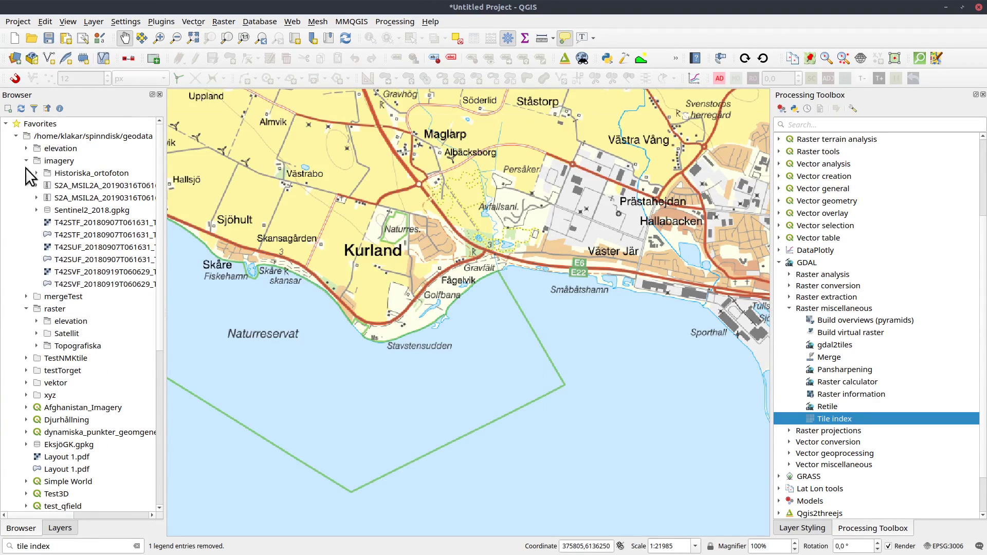
click(37, 173)
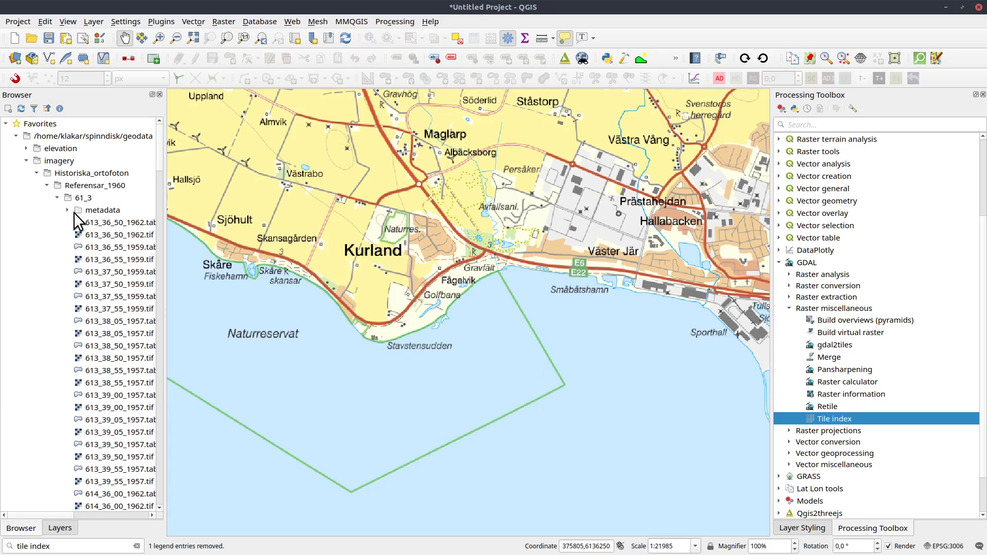
drag(160, 153, 168, 432)
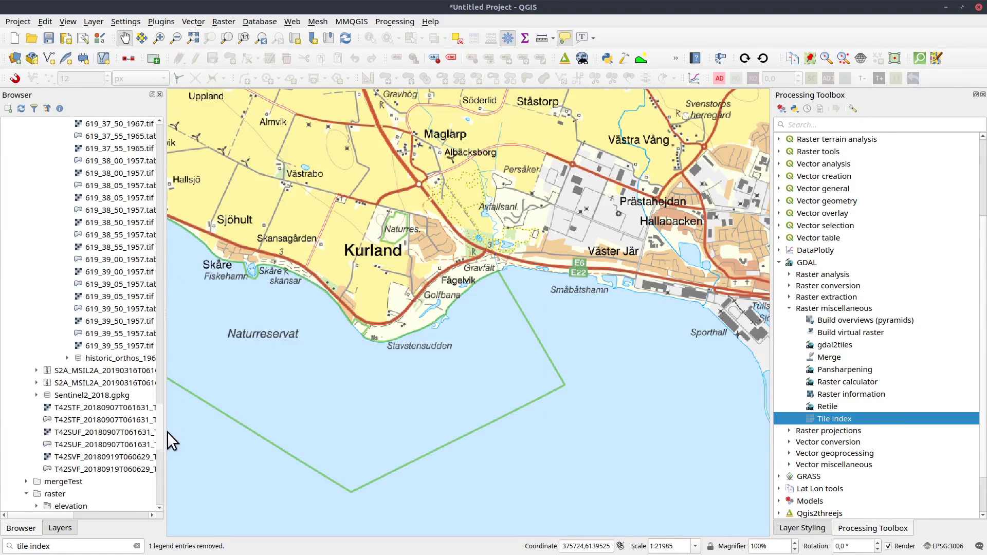
click(67, 358)
drag(86, 370, 326, 326)
click(61, 528)
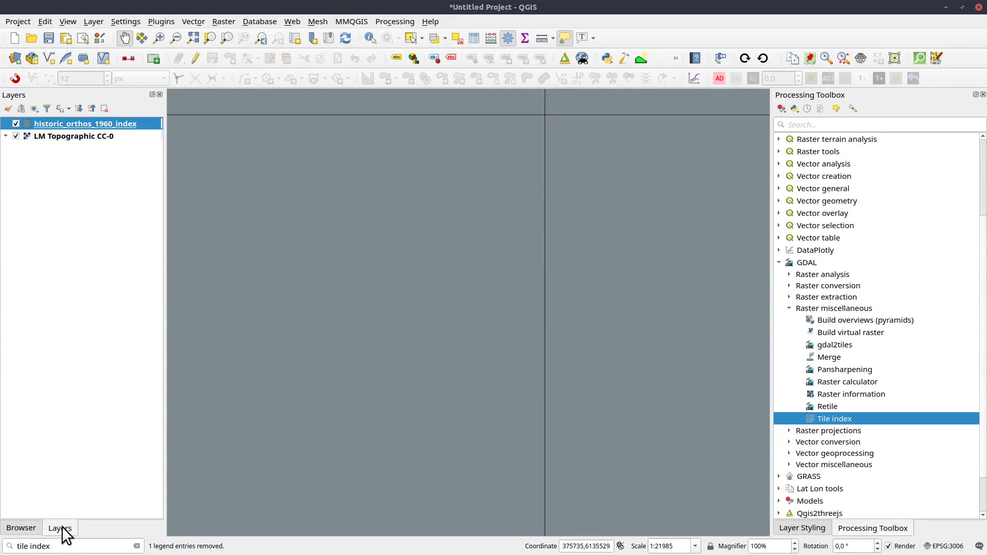
scroll(342, 182, down, 3)
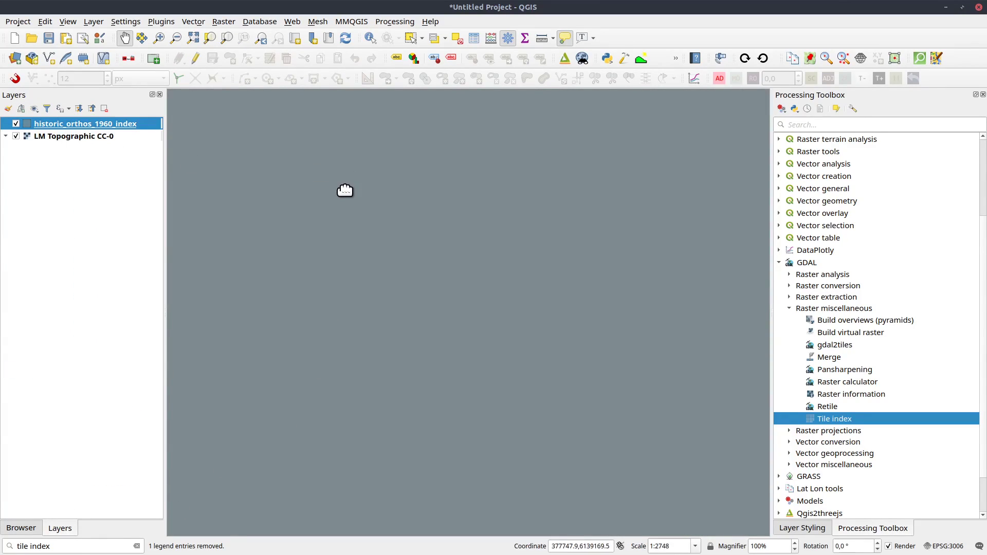
mouse_move(362, 193)
mouse_down()
mouse_move(399, 284)
mouse_move(440, 327)
mouse_up()
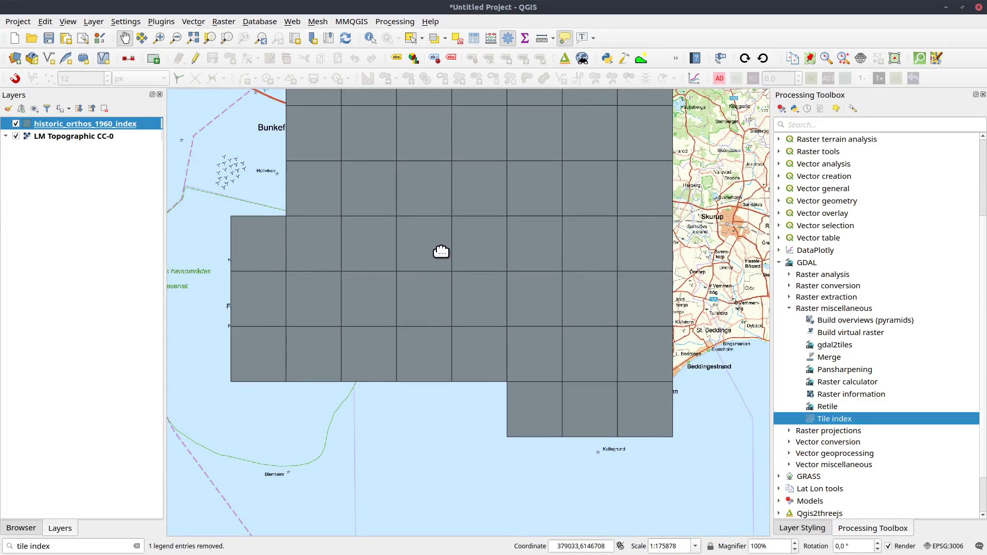
- Make the simple fill color of the historic_orthos_1960_index tiles semi-transparent so the topographic map shows through
mouse_move(449, 230)
mouse_down()
mouse_move(374, 306)
mouse_move(415, 338)
mouse_up()
scroll(426, 295, down, 2)
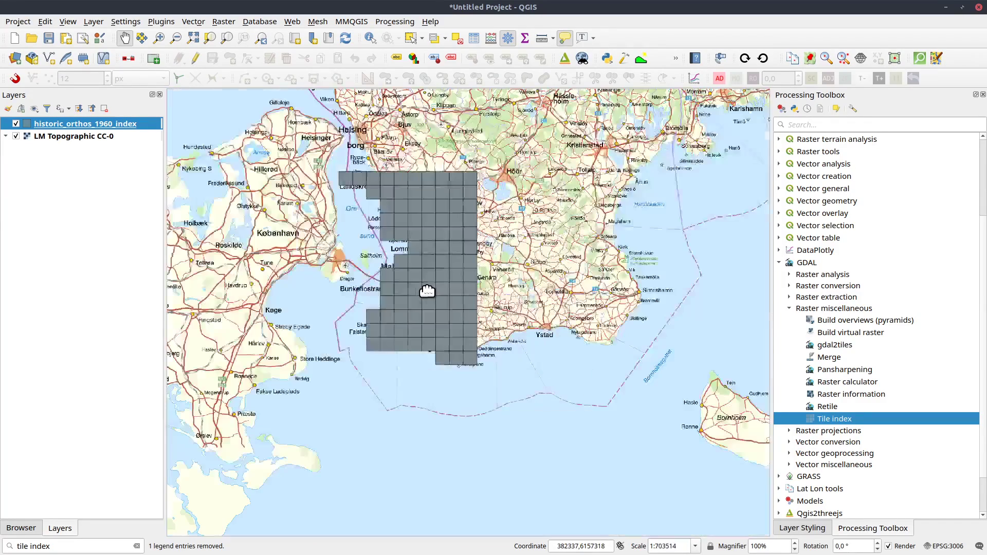
drag(465, 301, 404, 302)
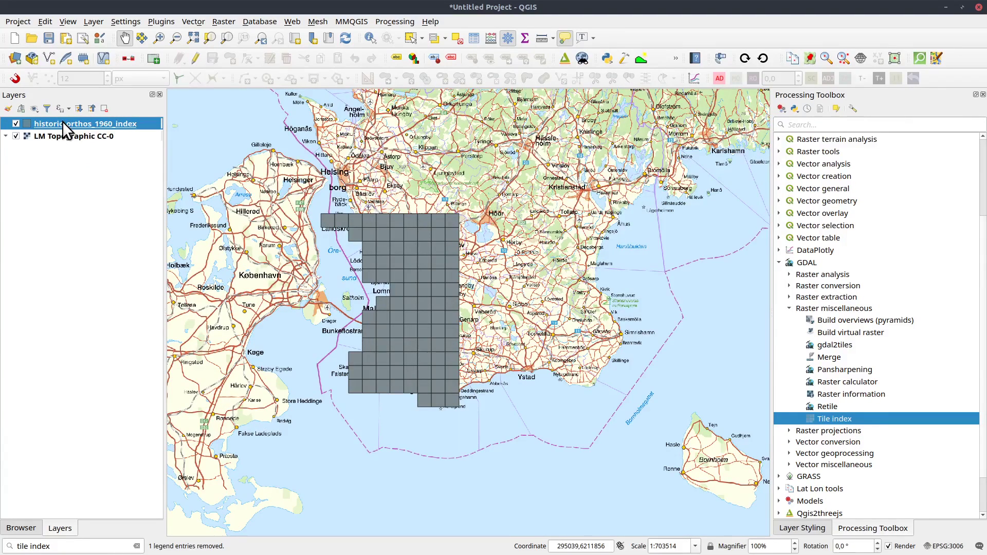
click(804, 528)
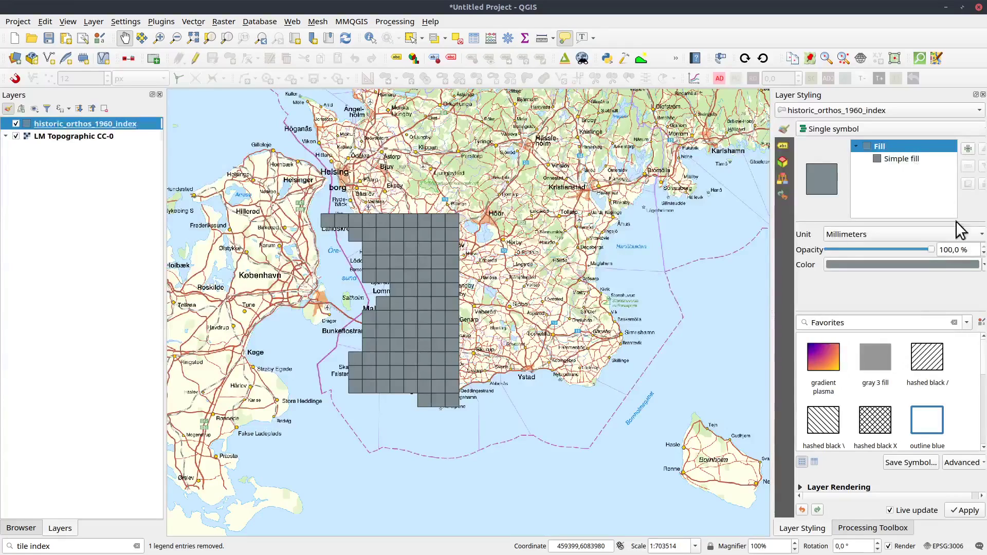
click(906, 159)
click(975, 255)
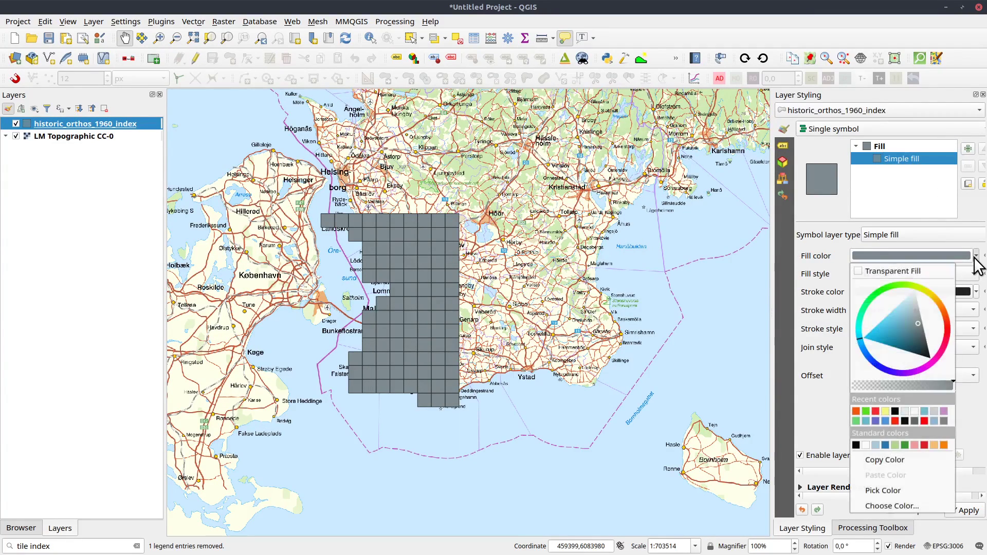
click(907, 386)
drag(907, 387, 895, 387)
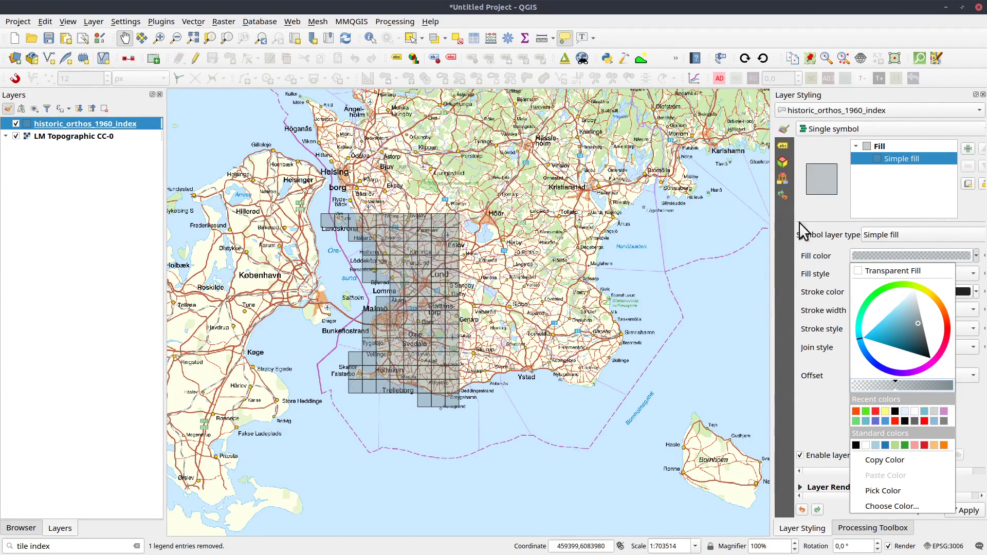
click(820, 218)
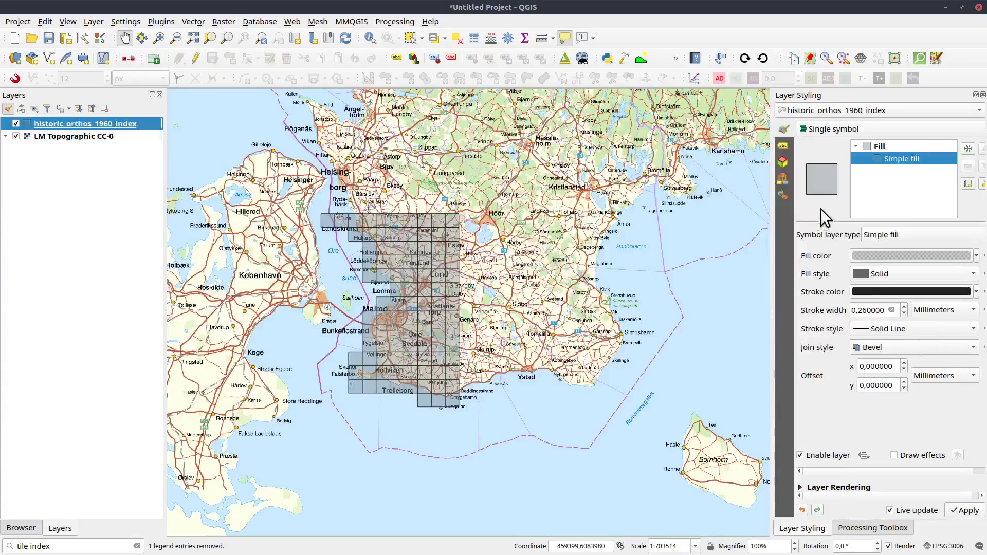
- Increase the tile outlines' stroke width to 0.46 mm and inspect the grid around Malmö
click(903, 307)
scroll(406, 345, down, 2)
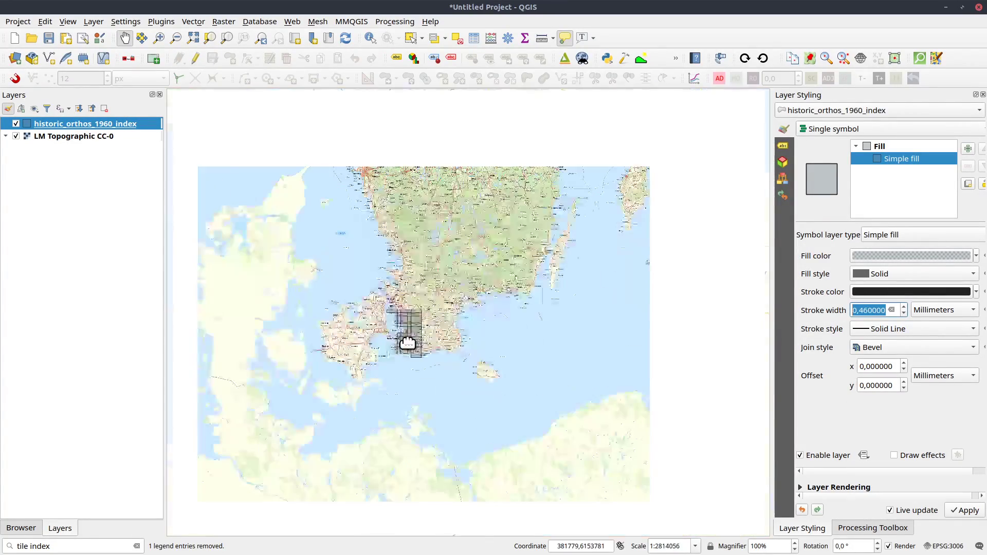
scroll(408, 343, up, 4)
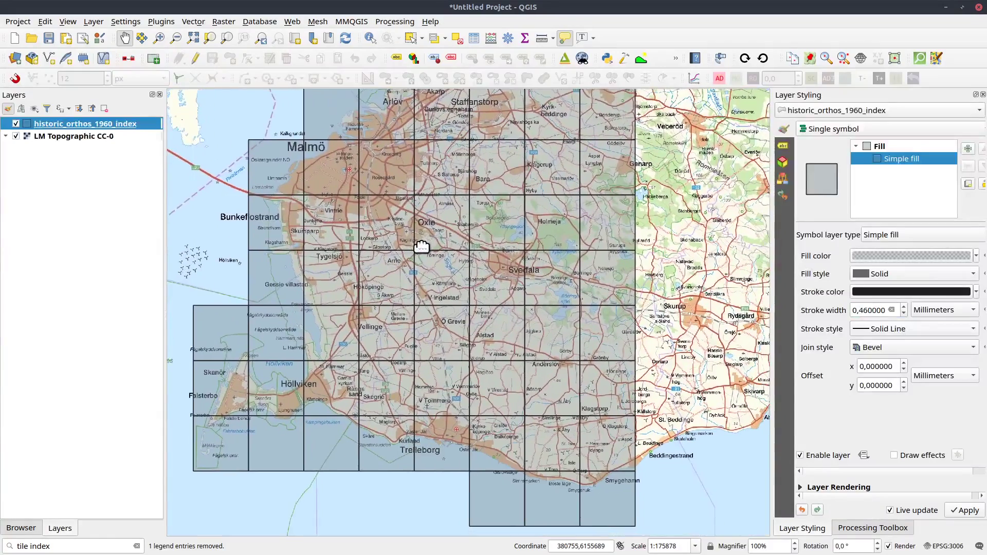
drag(433, 295, 465, 302)
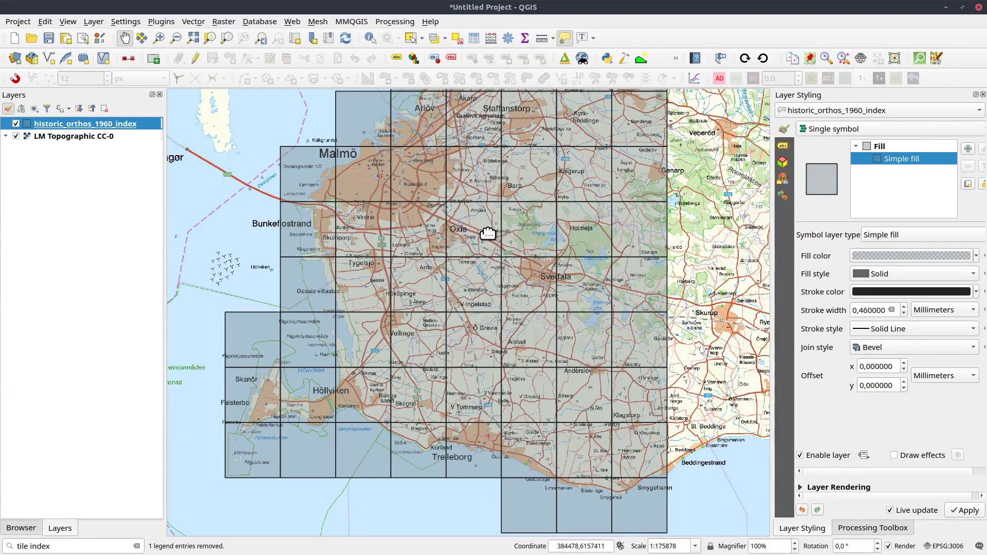
- Open the Actions properties of the historic_orthos_1960_index layer and start a new action
right_click(64, 122)
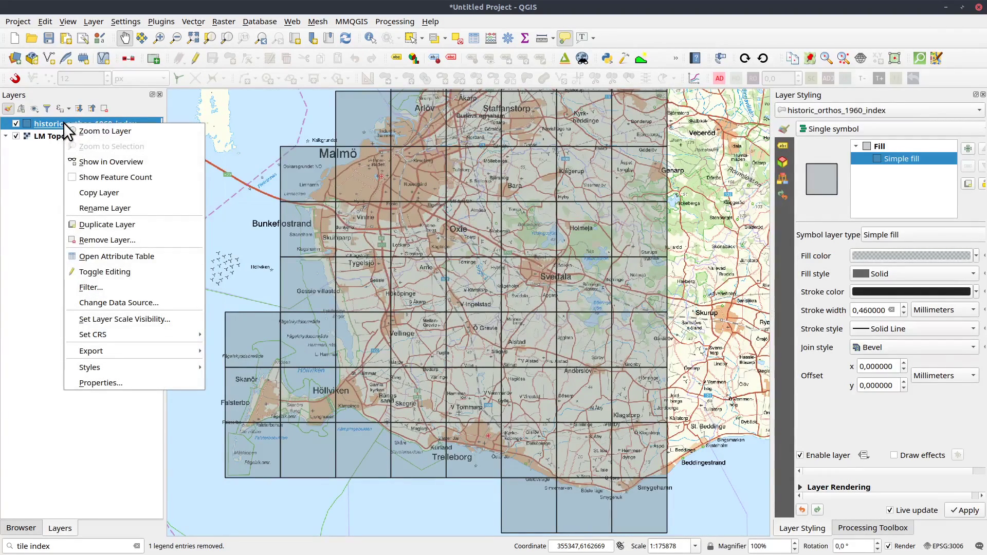
click(96, 382)
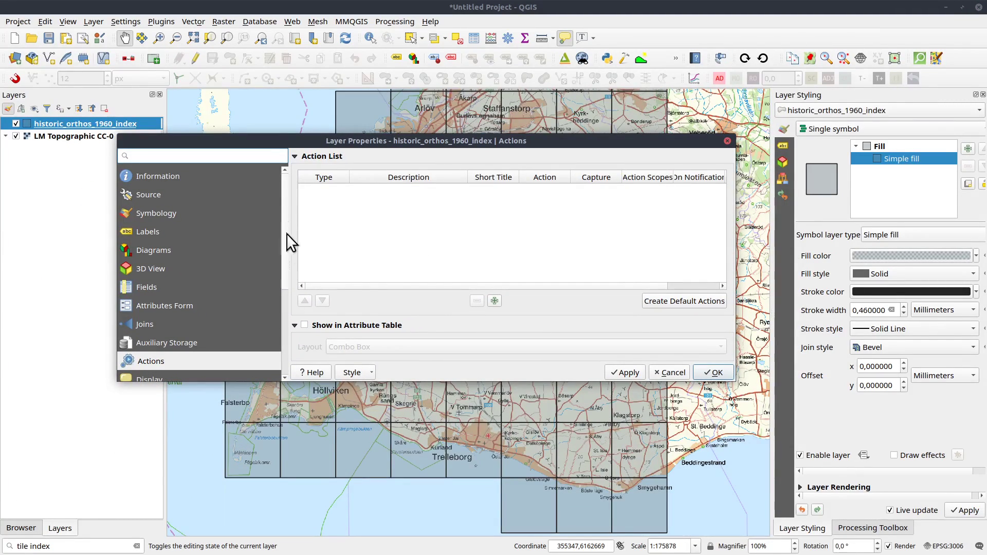
drag(283, 273, 286, 345)
scroll(251, 308, up, 2)
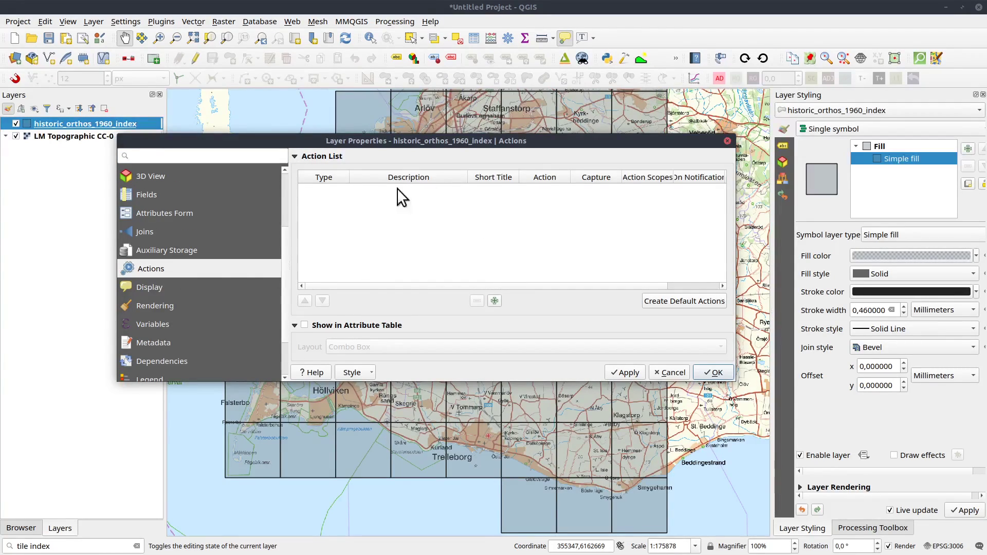
drag(430, 135, 438, 109)
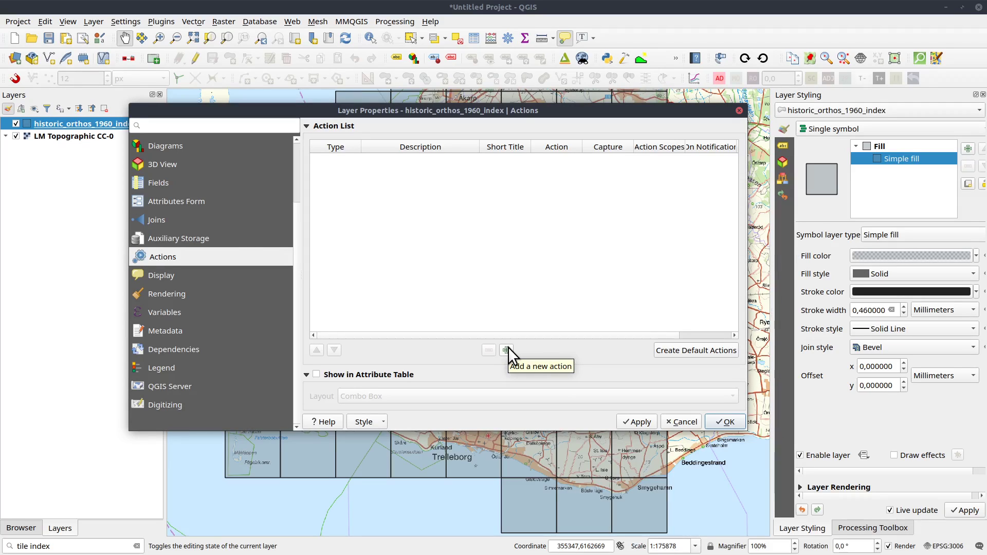
click(507, 350)
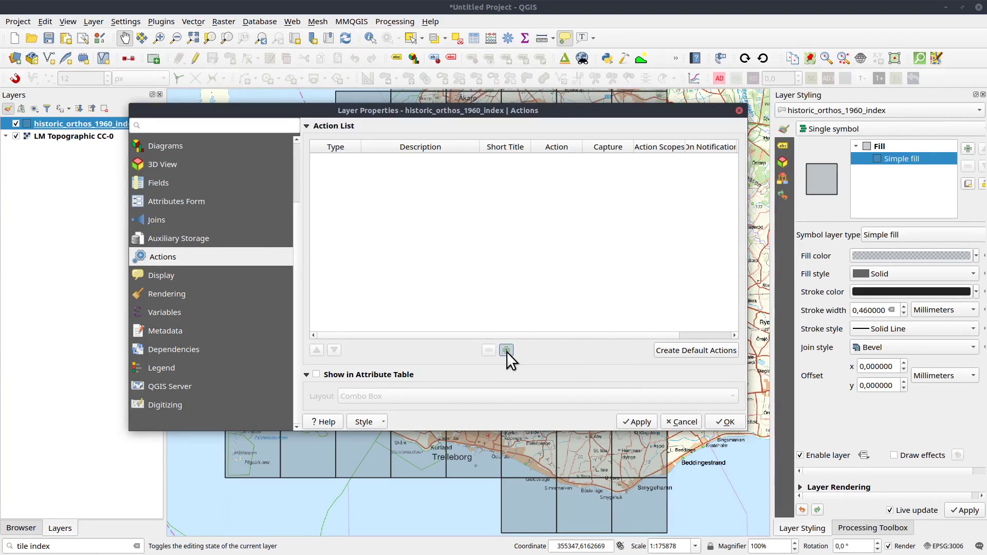
drag(443, 35, 556, 98)
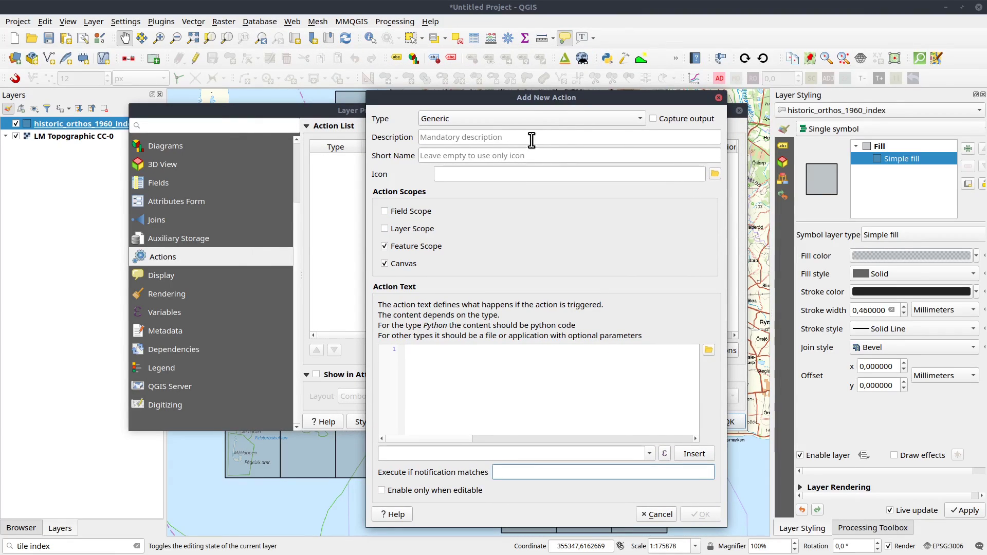
- Set the new action's type to Python, its description to "Load rasters from folder by click" and its short name to "Click to load"
click(638, 119)
click(436, 138)
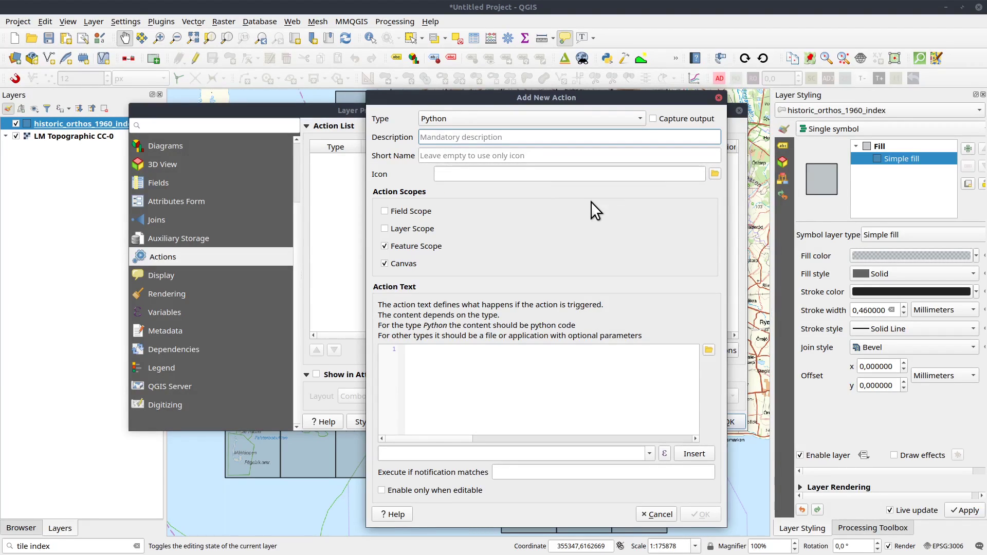
text(Load rasters from folder by click)
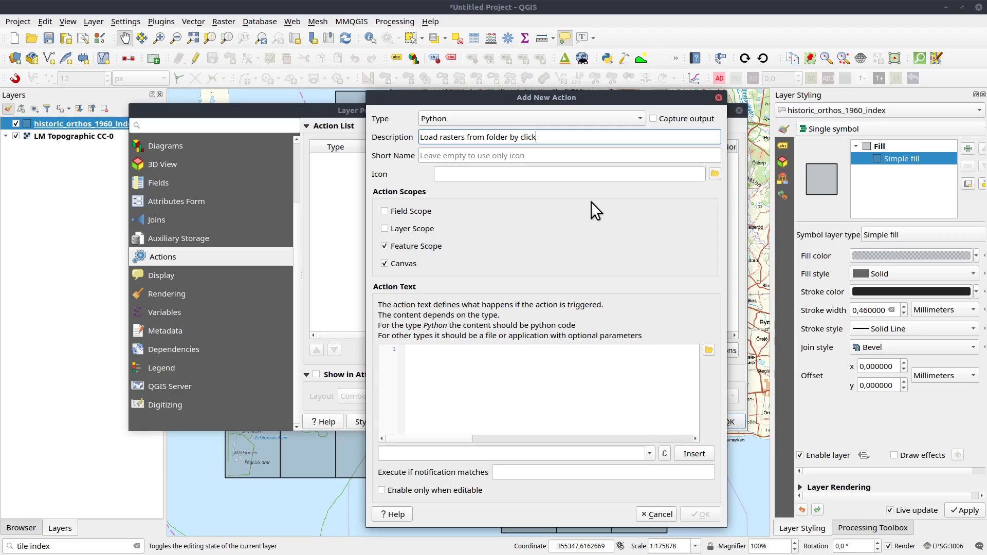
key(Tab)
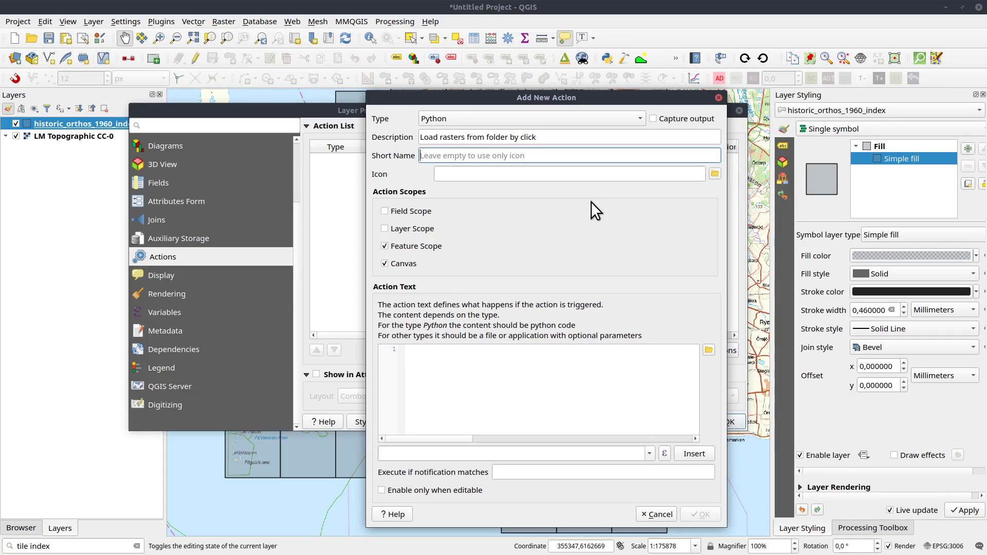
text(Click to load)
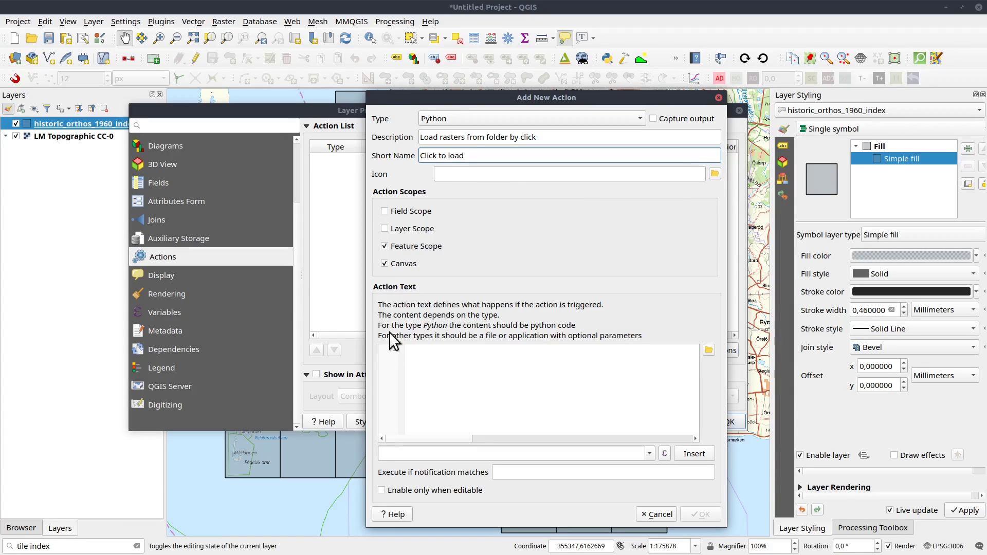
- Enter "from qgis.utils import iface" as the first line of the action text, then save the action and the layer properties
click(445, 373)
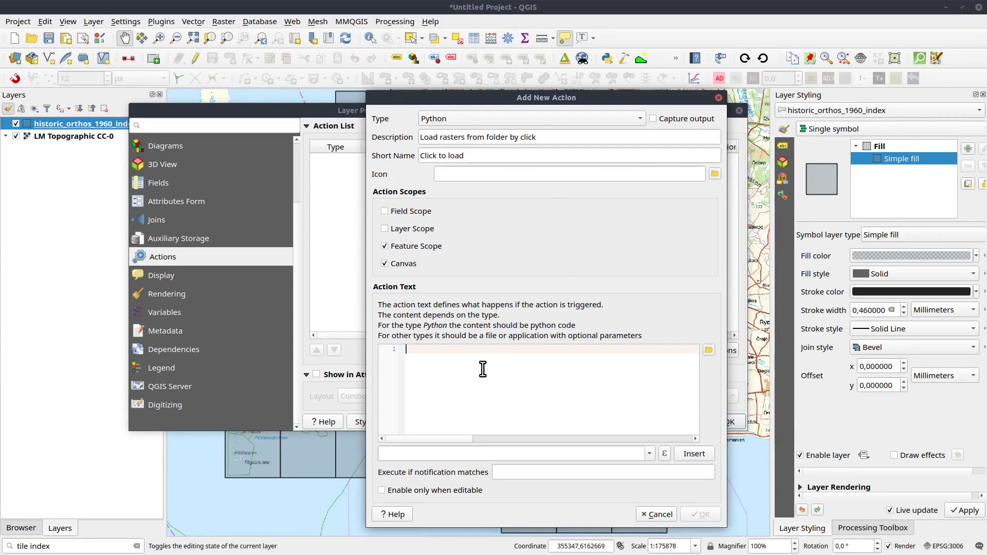
text(from )
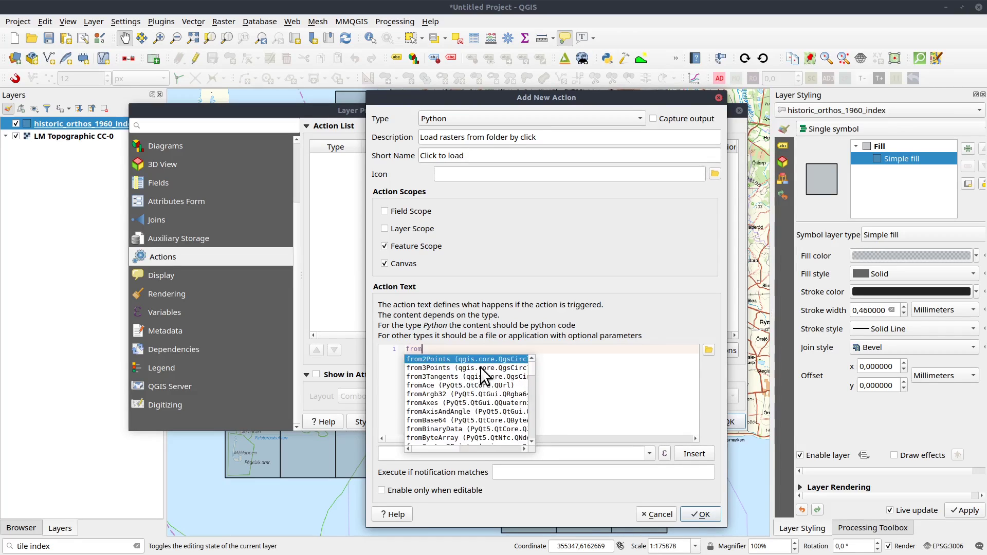
text(qgis)
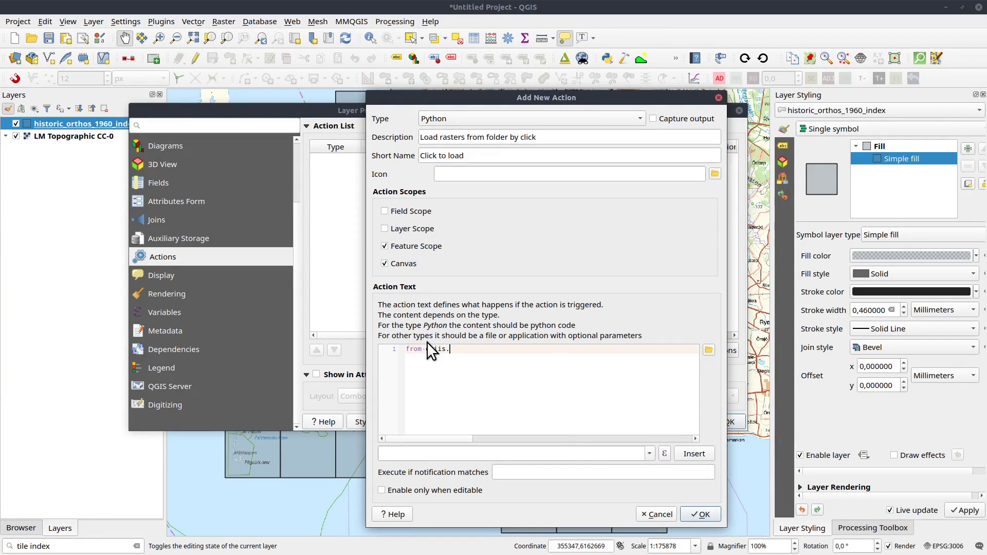
text(.uti)
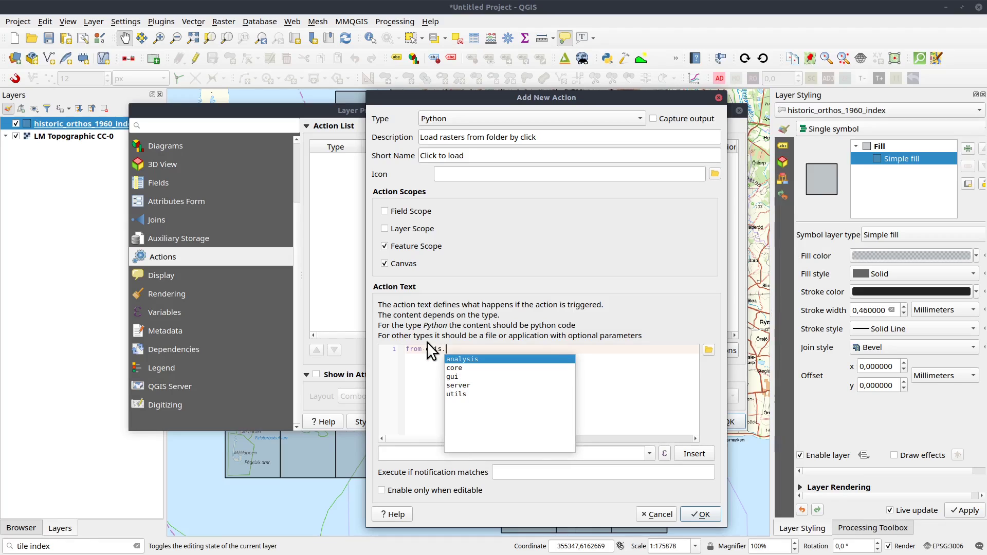
text(l)
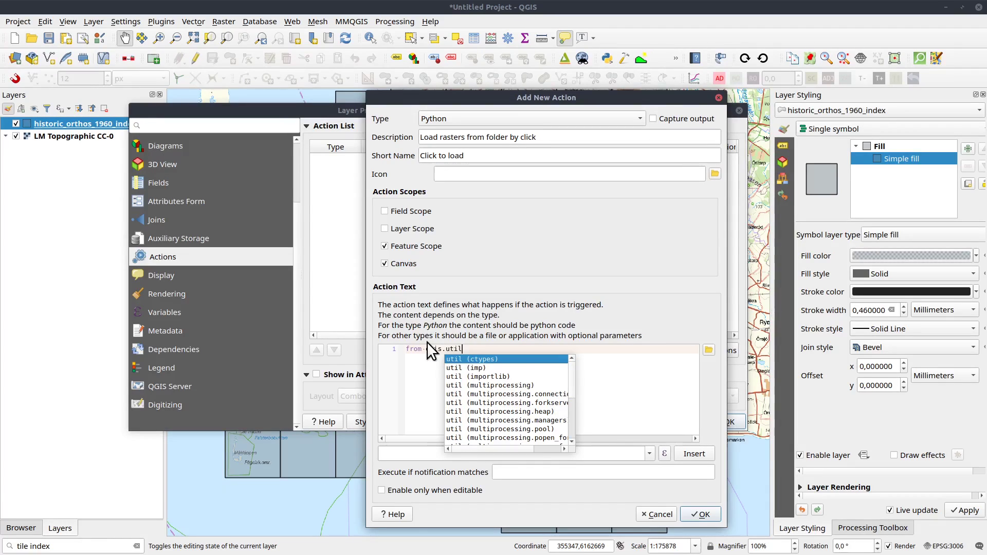
text(s impor)
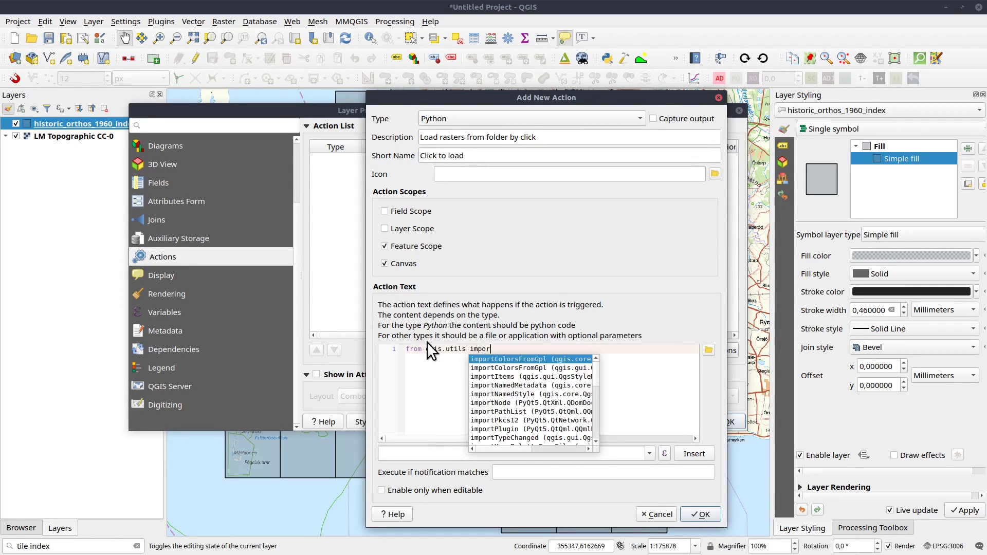
text(t iface)
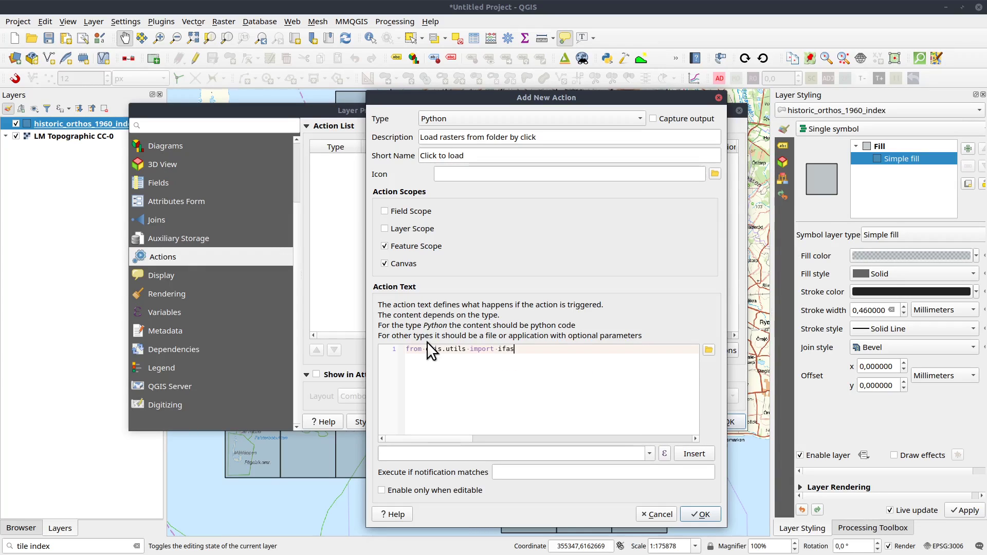
key(Escape)
key(Return)
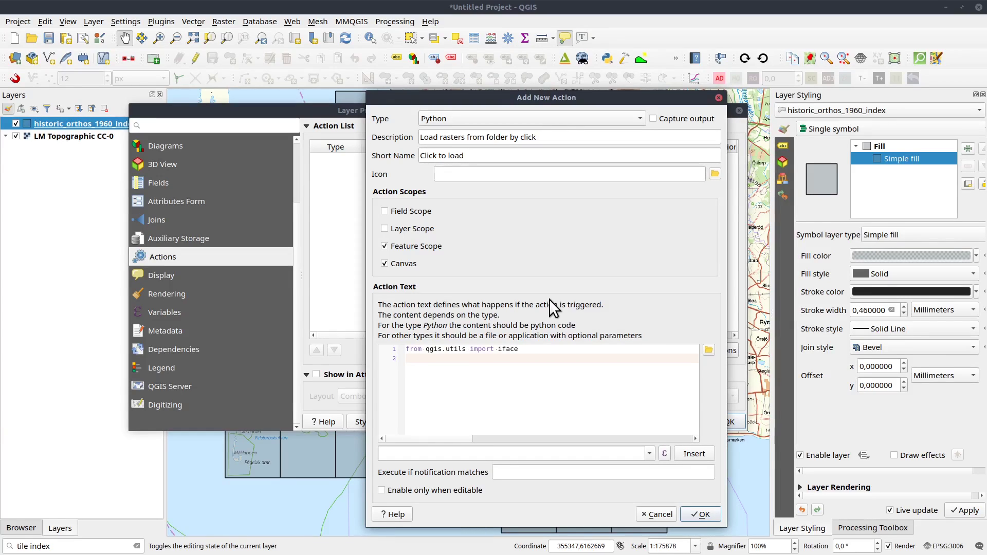
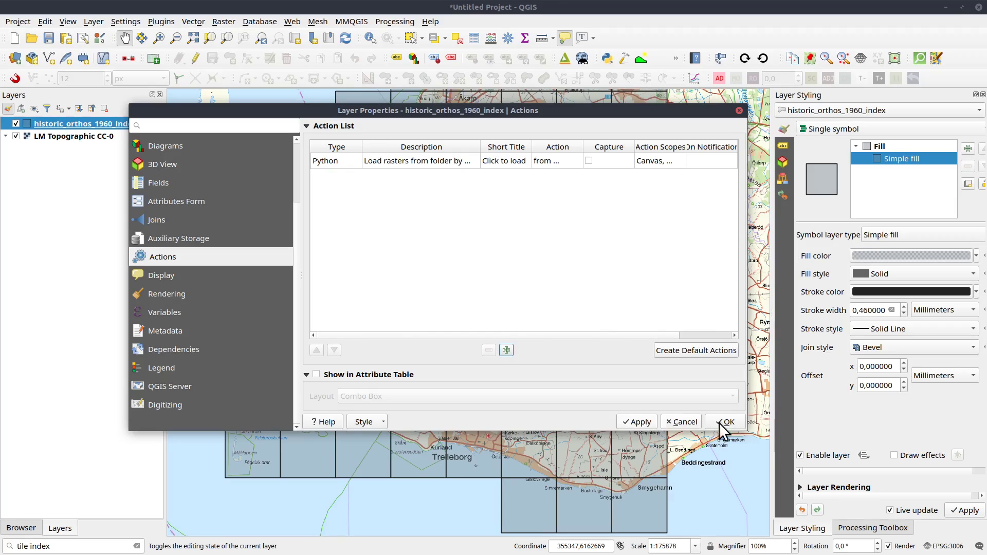
click(734, 423)
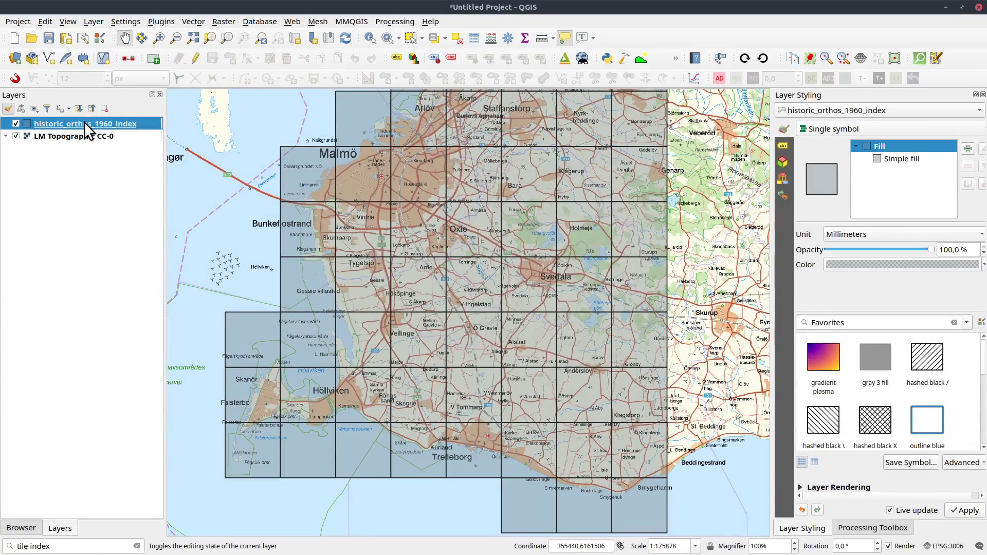
- Examine the full raster file names in the location field of the index layer's attribute table, then close the table
key(F6)
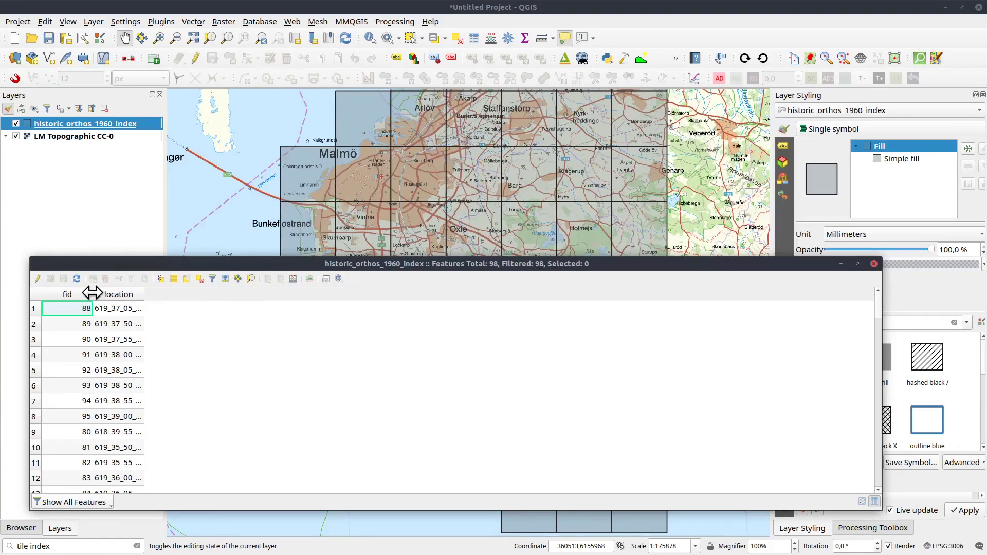
drag(93, 291, 112, 294)
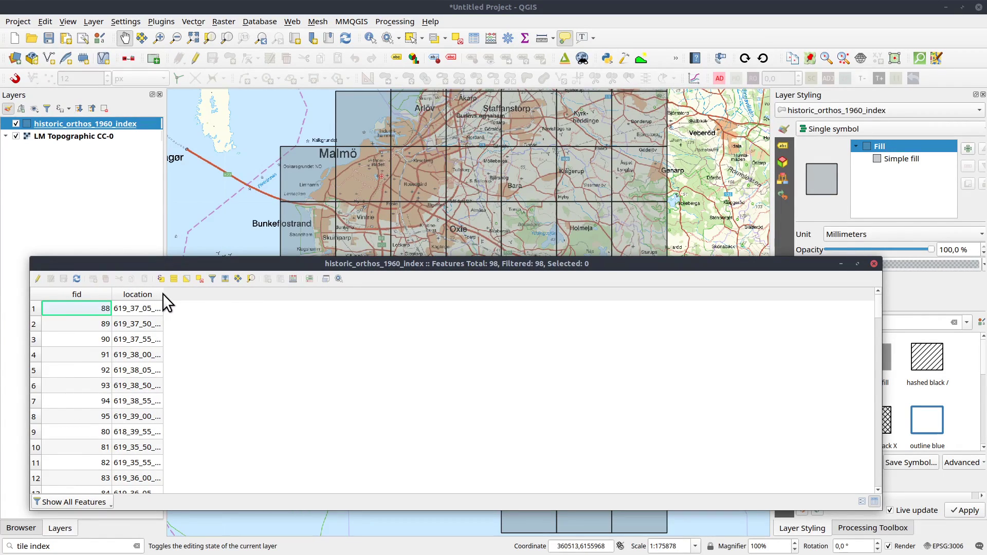
drag(163, 295, 274, 297)
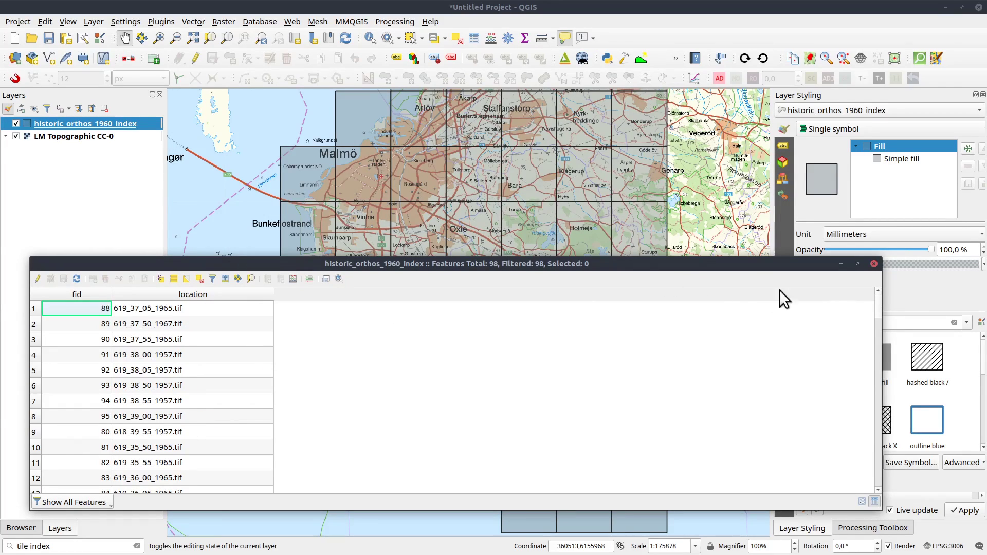
click(873, 264)
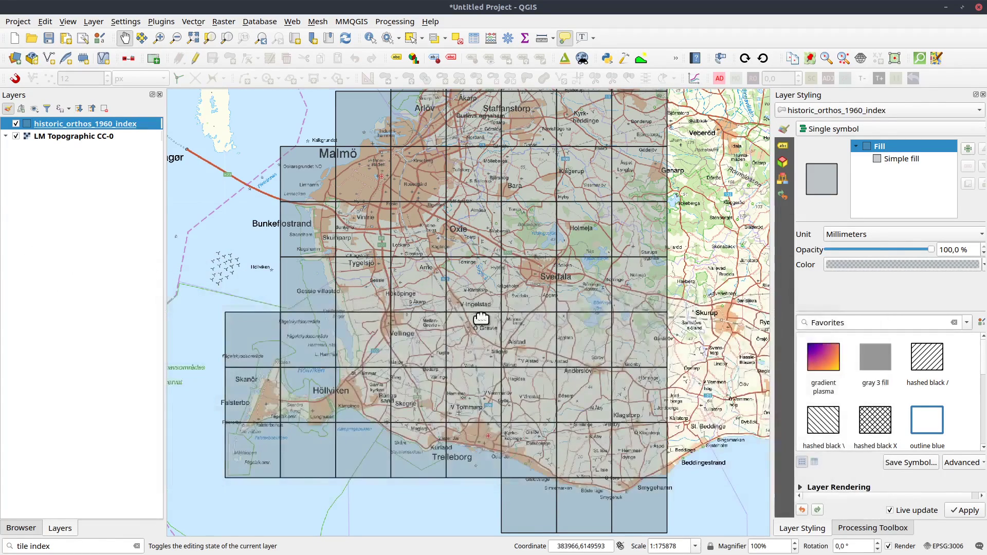
- Reopen the "Click to load" Python action of the historic_orthos_1960_index layer and add an empty line below the iface import
double_click(87, 119)
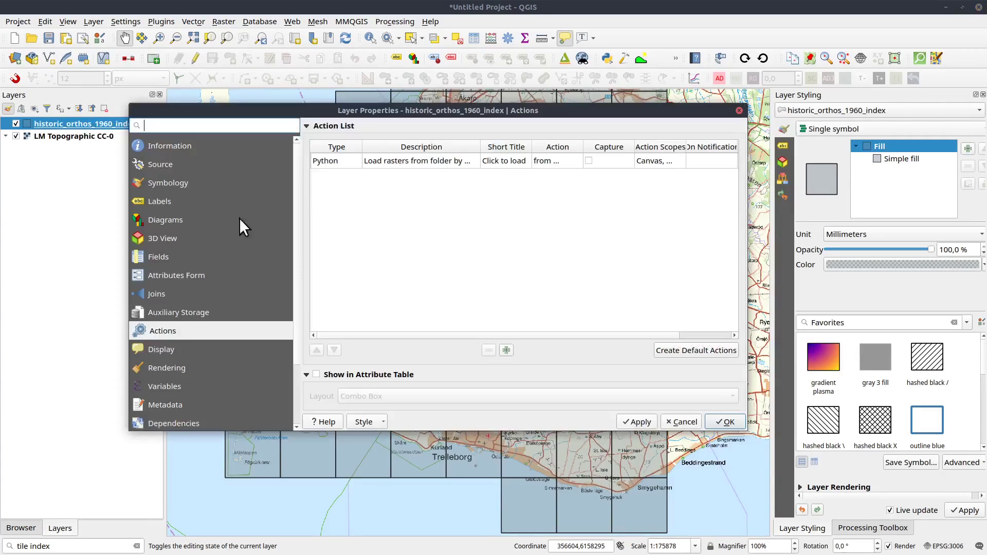
double_click(331, 161)
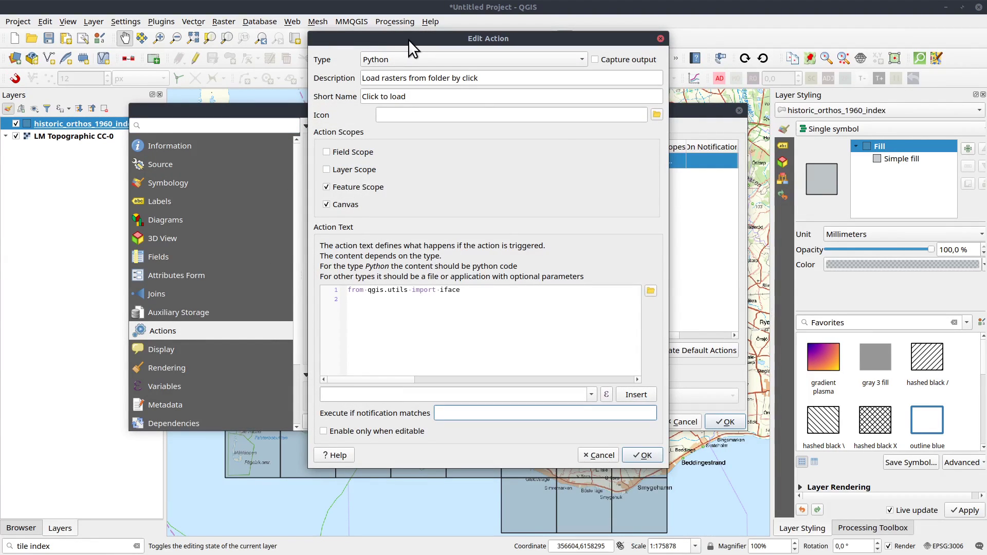
drag(410, 39, 487, 92)
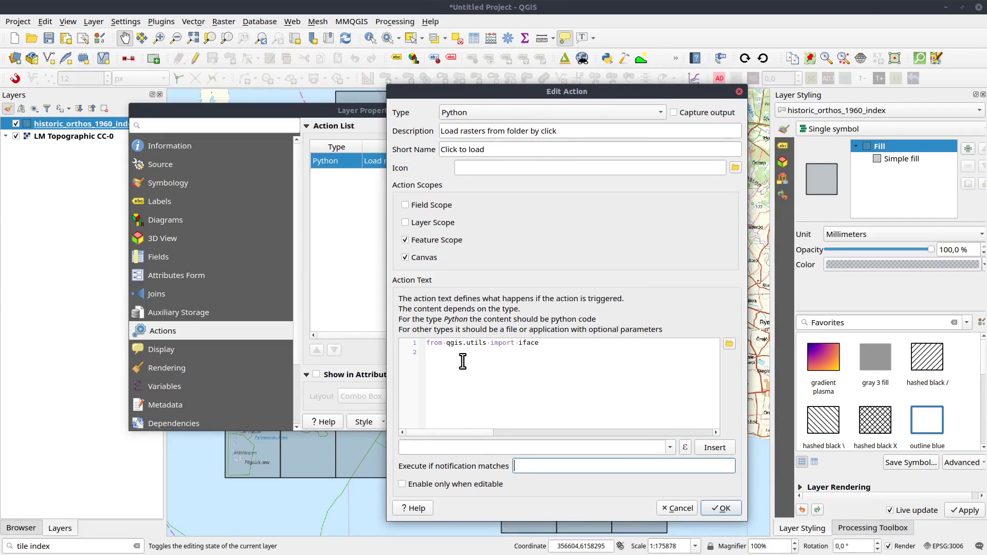
click(464, 361)
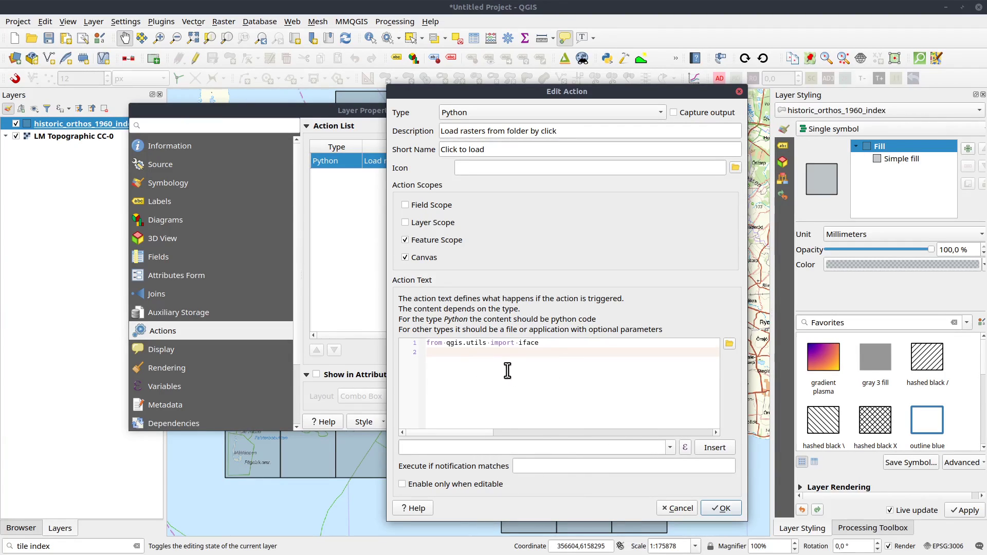
key(Return)
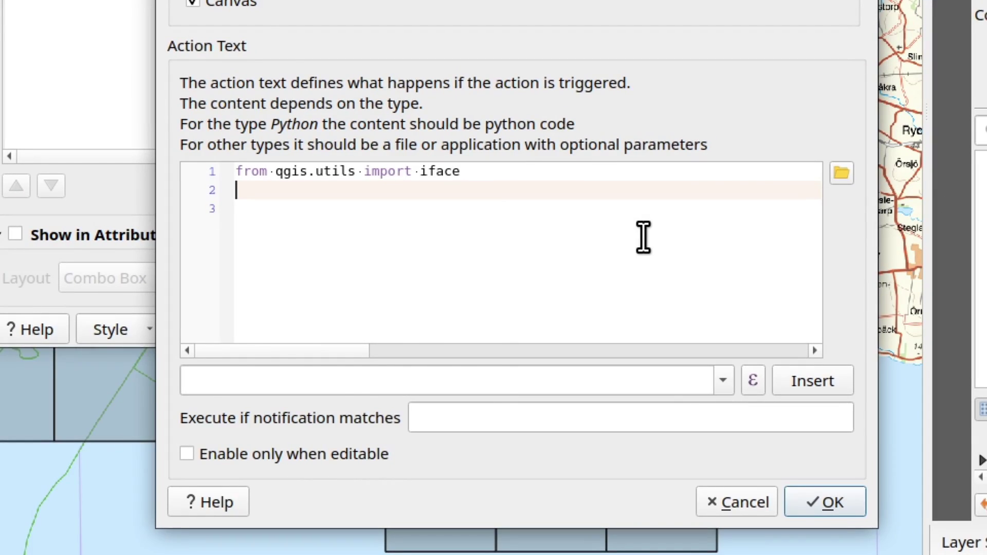
- Enter "layerpath = os.path.dirname()" as the second line of the action text
text(layerpath =)
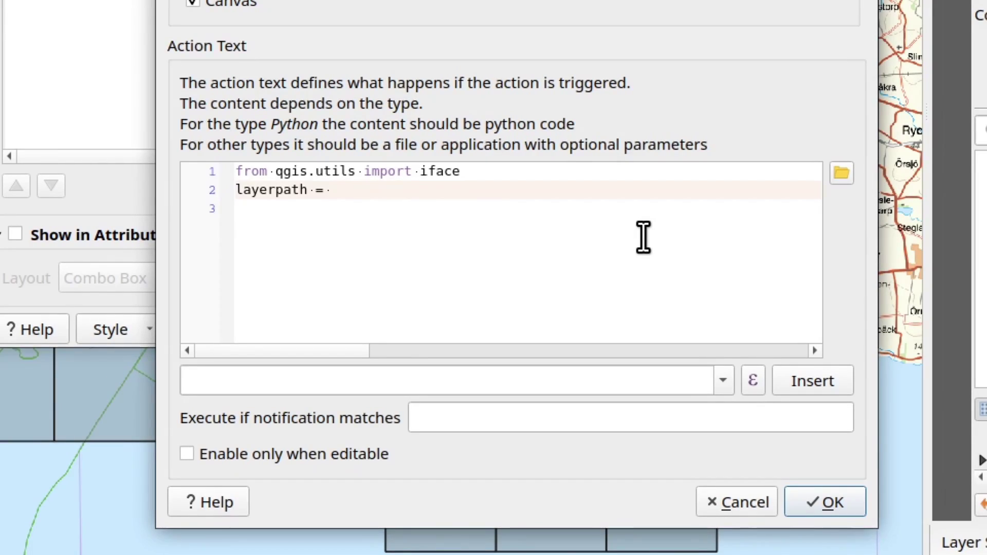
text(os)
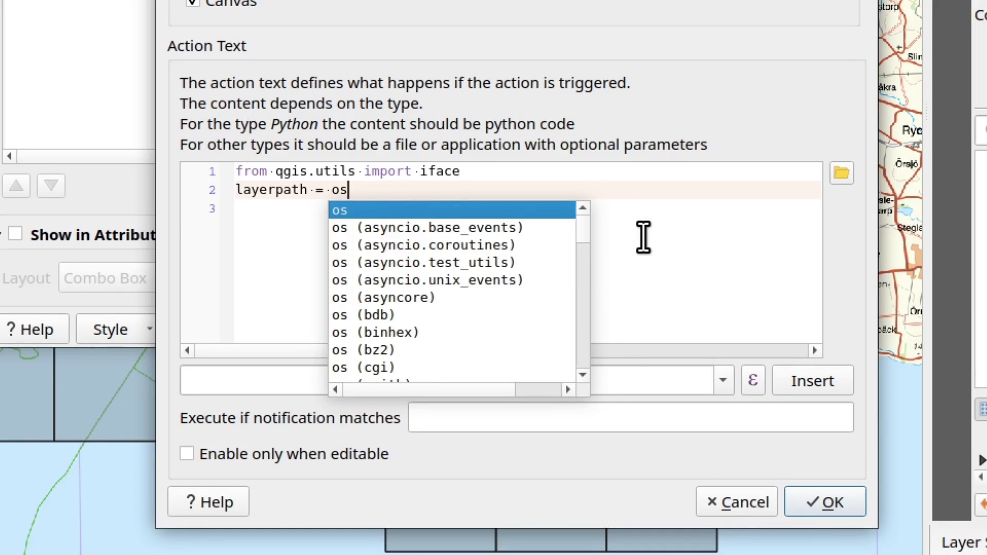
text(.path.)
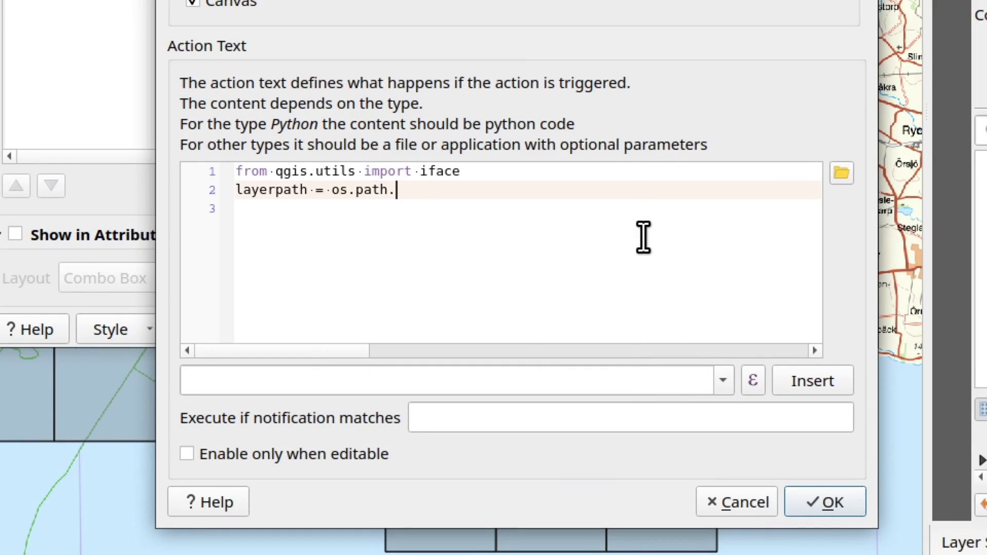
text(dirna)
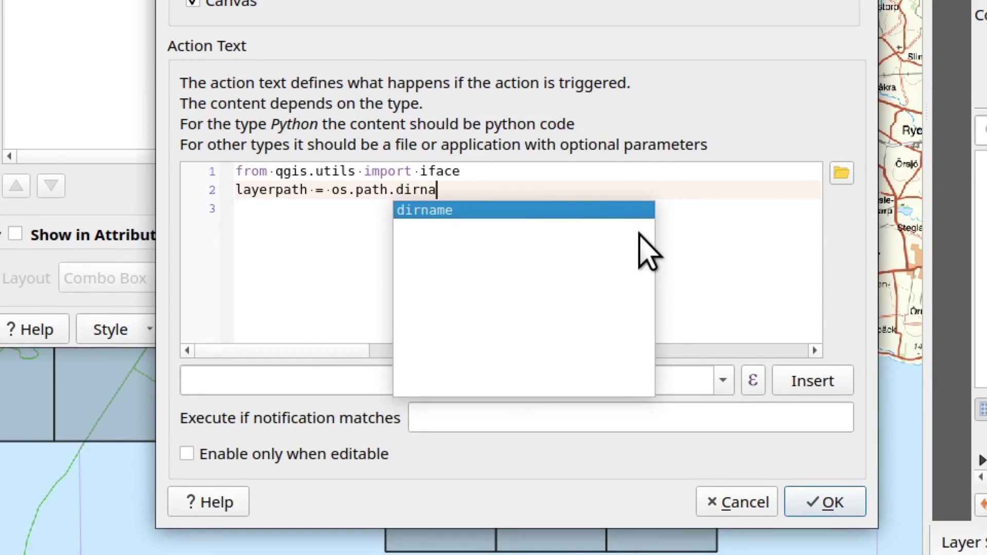
text(me())
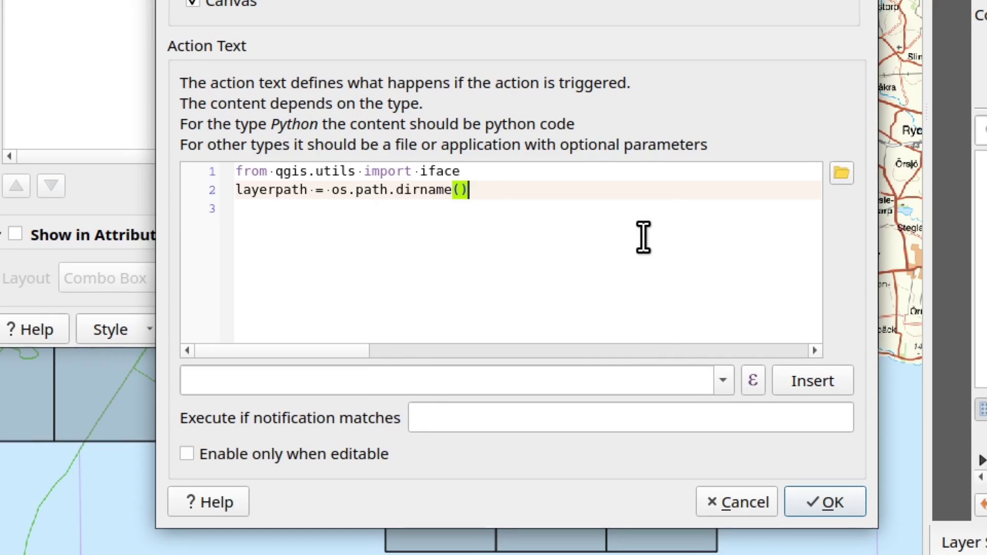
- Fill the dirname parentheses with iface.activeLayer().dataProvider().dataSourceUri()
key(Left)
key(Left)
text(iface.act)
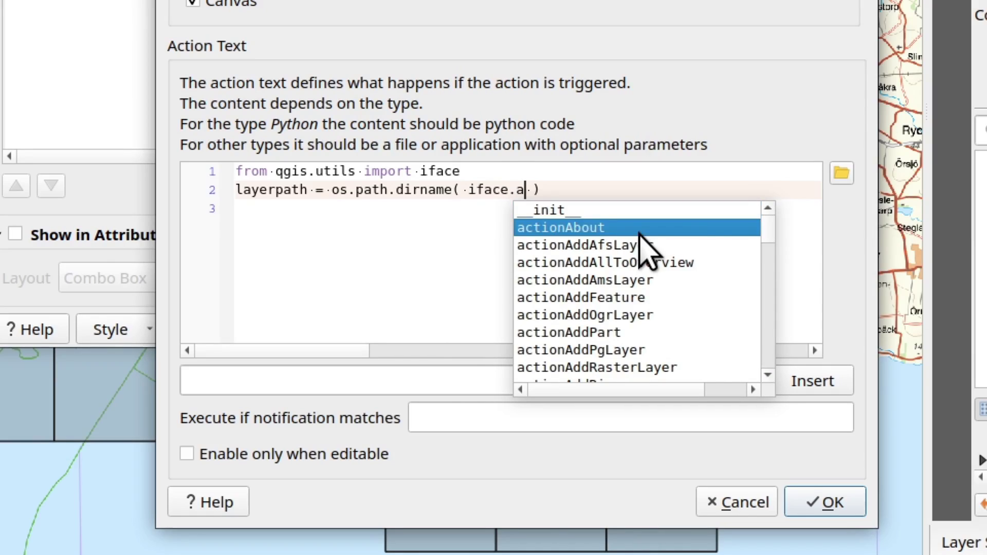
text(iveLay)
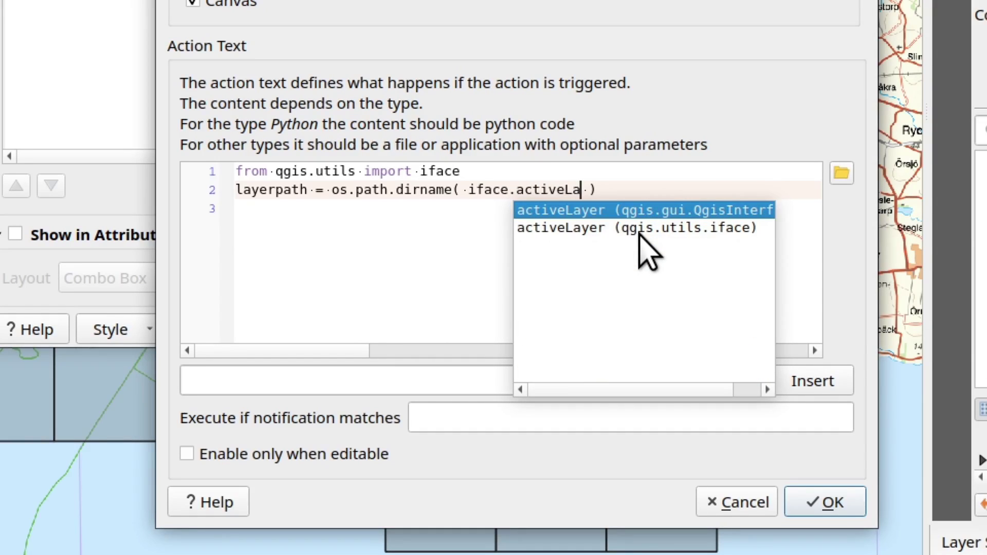
key(Return)
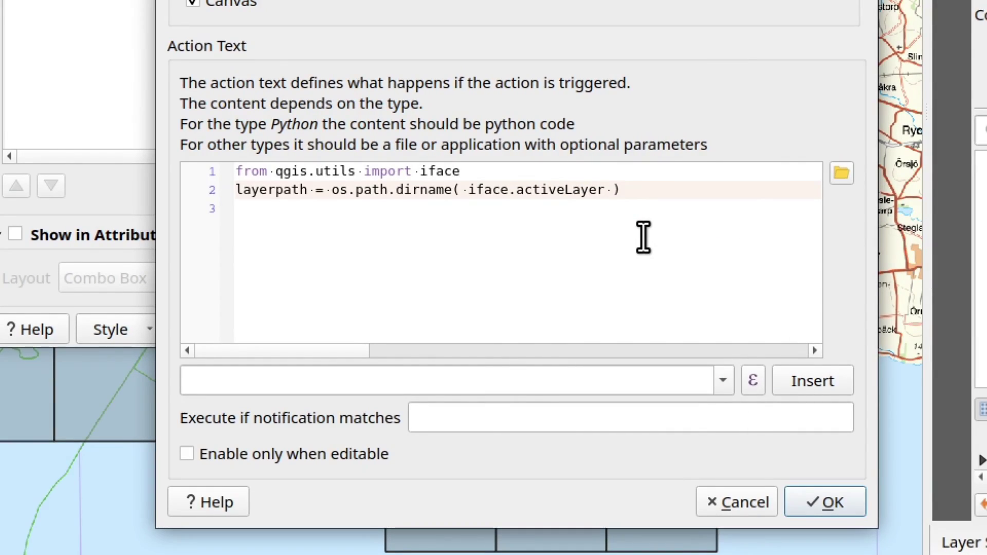
text(().)
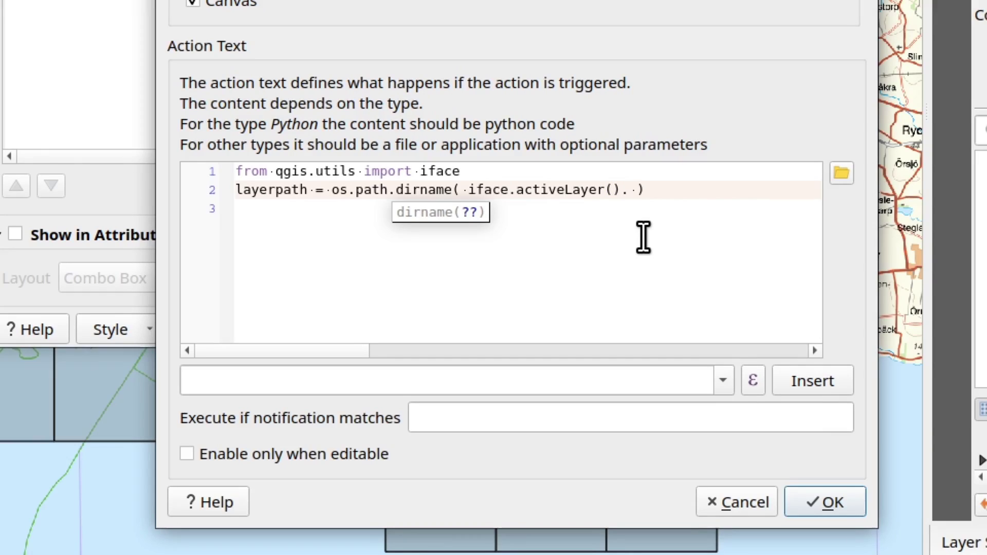
text(dataP)
text(rovider()
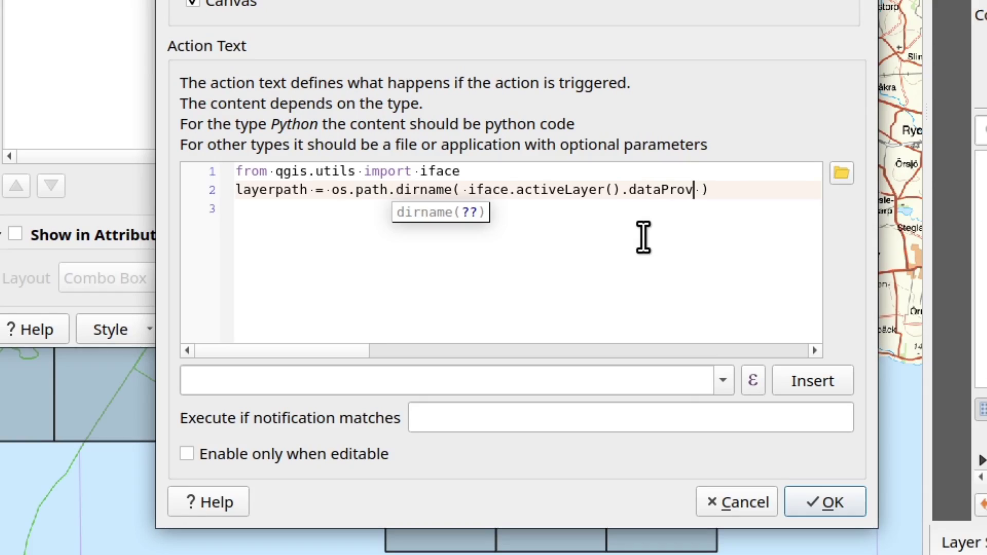
text().)
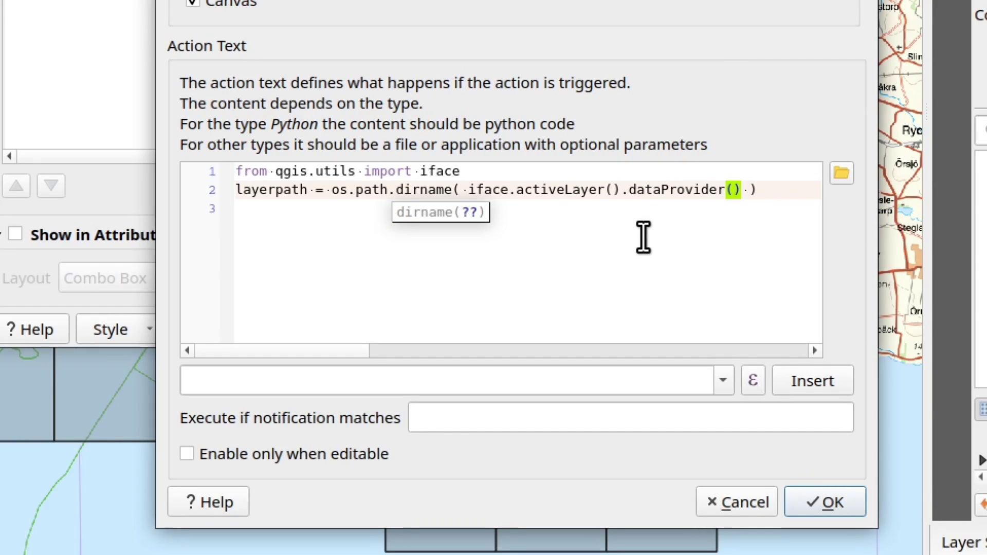
text(dataSour)
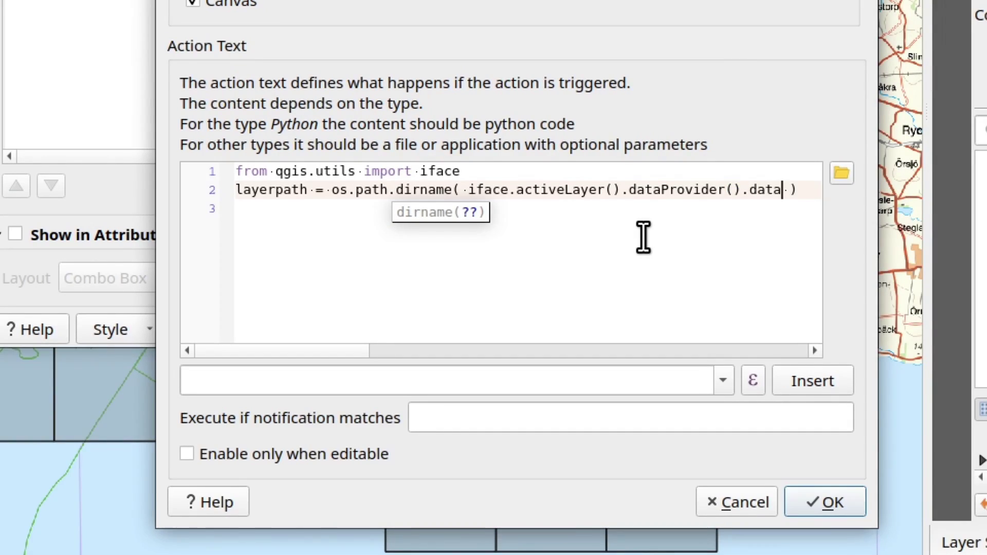
text(ce)
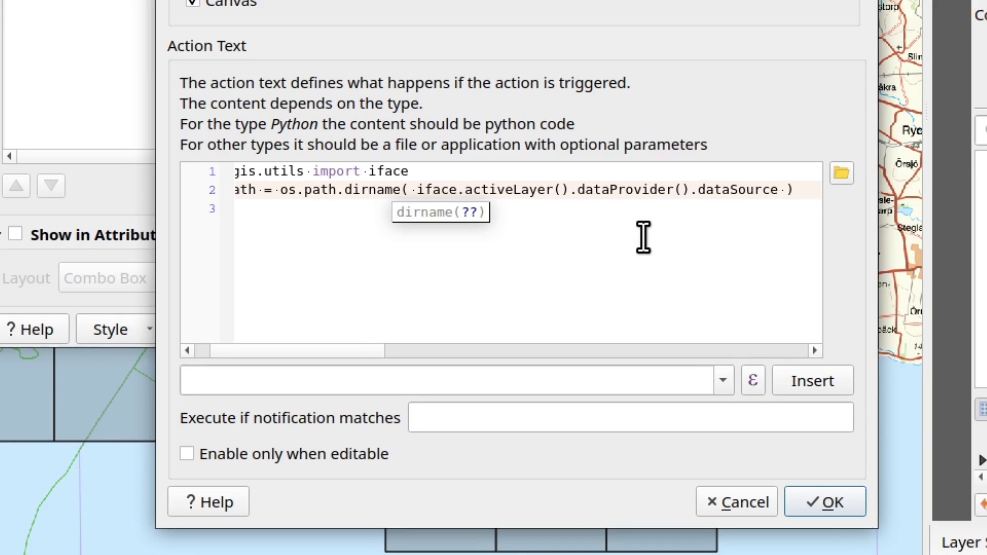
text(Uri())
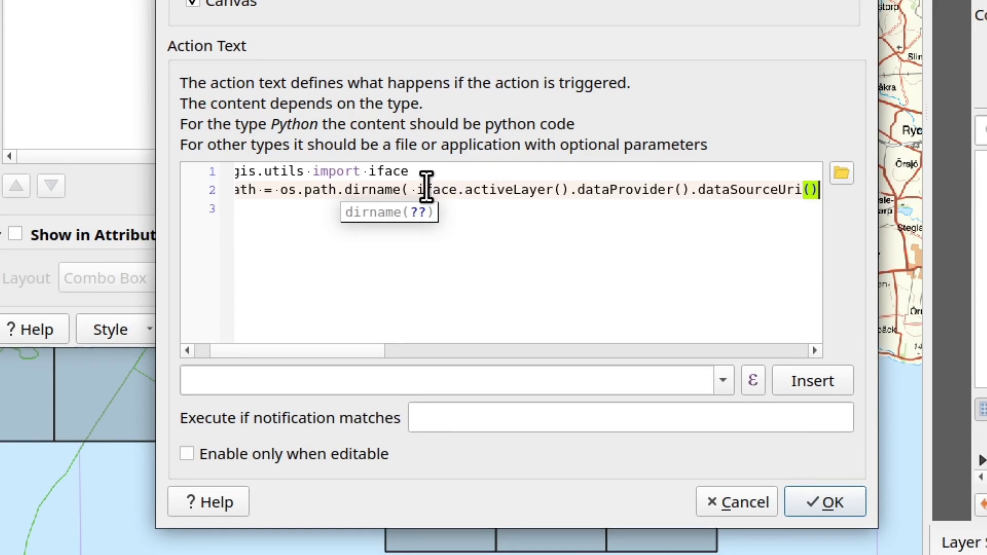
drag(418, 189, 462, 209)
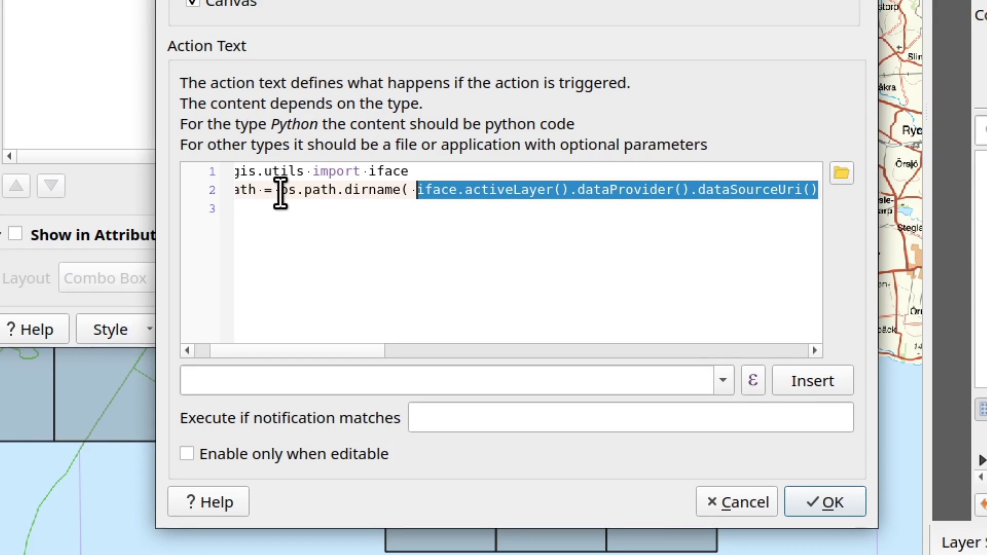
drag(280, 191, 402, 198)
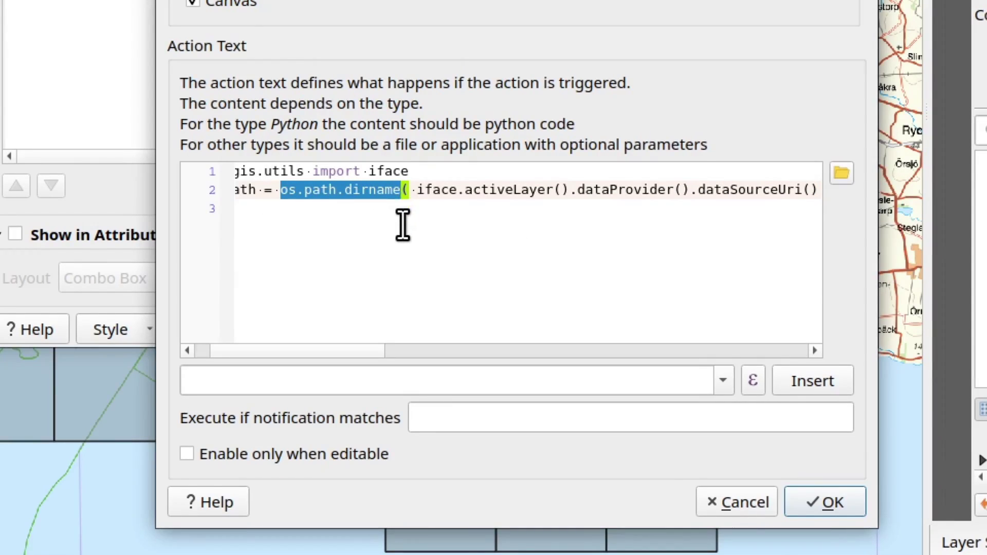
drag(337, 352, 323, 351)
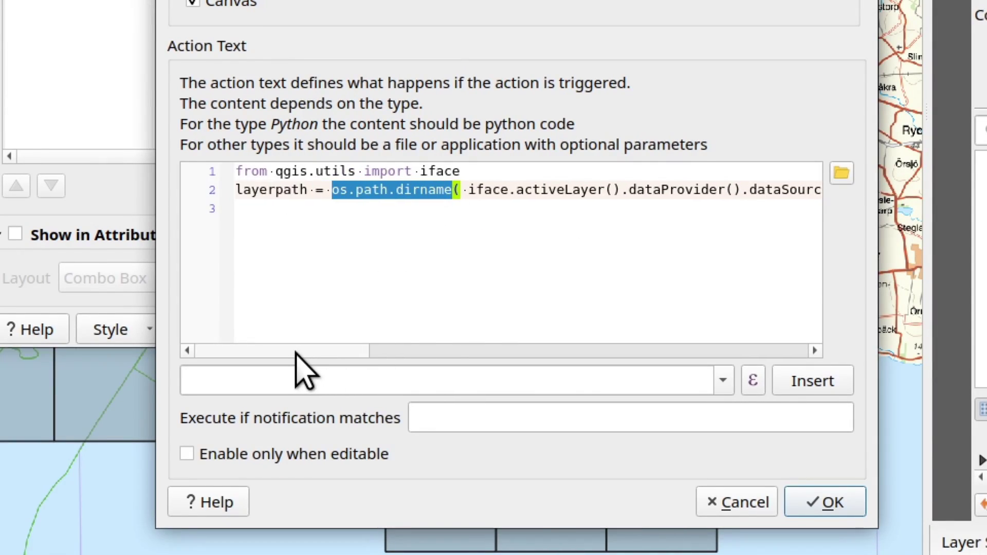
- Enter rasterurl = layerpath + "" as the third line of the action text
click(276, 215)
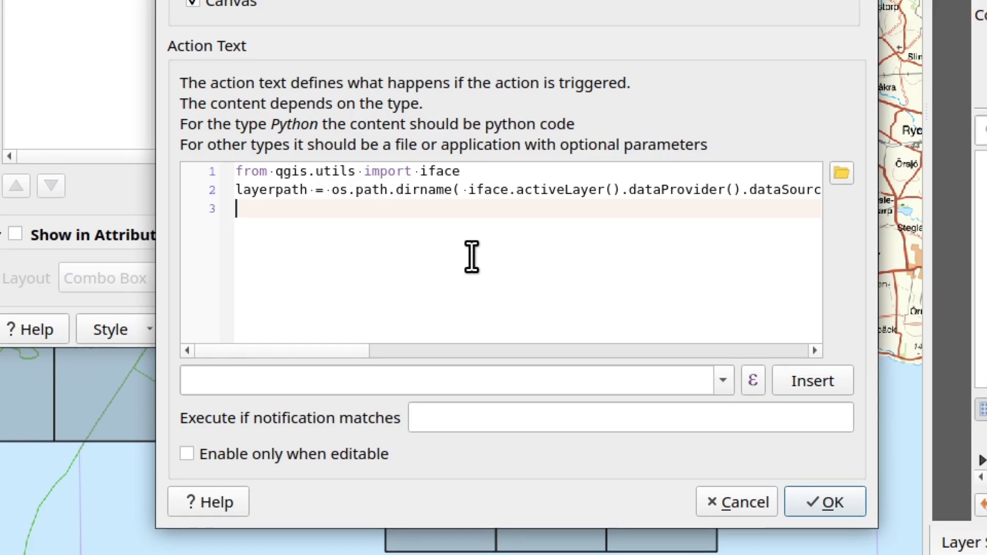
text(ra)
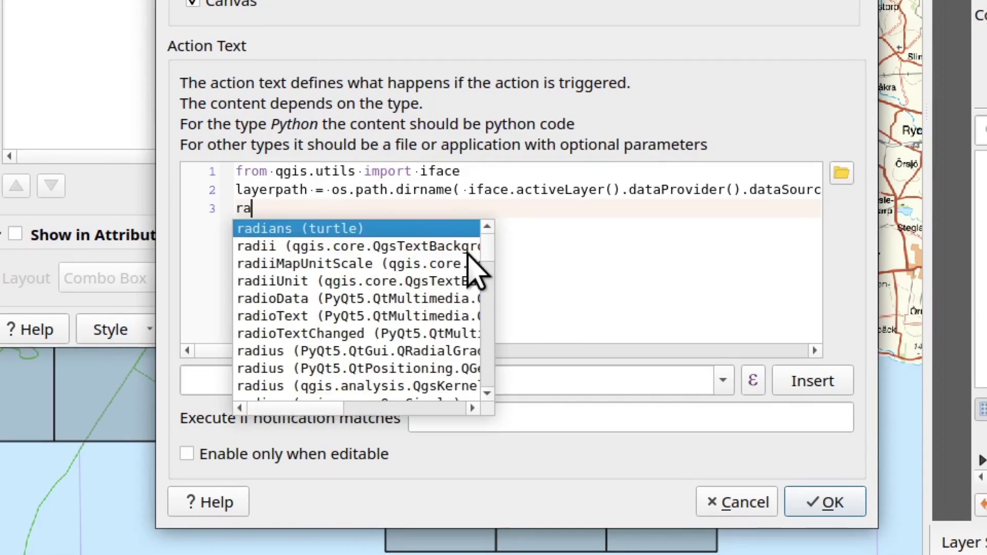
text(sterurl =)
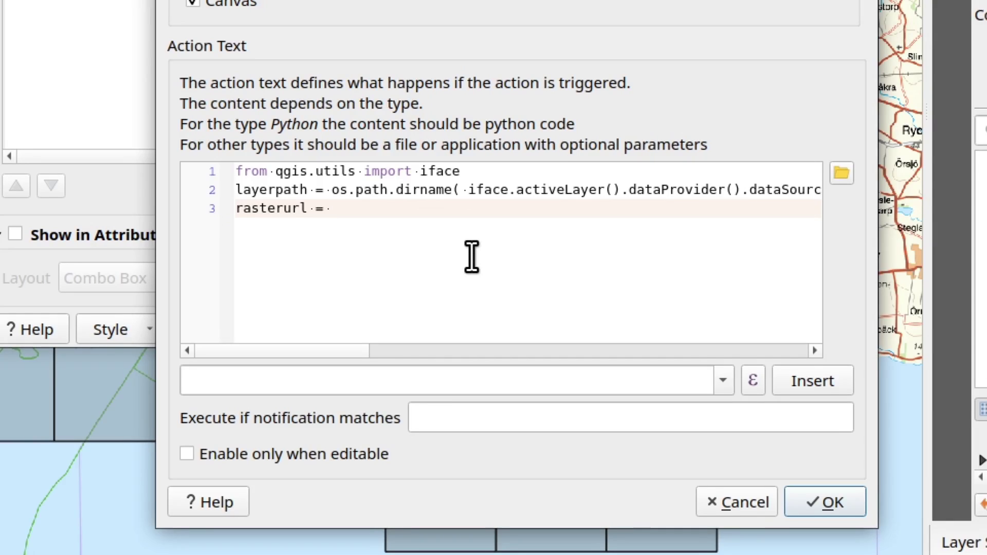
text( layerpath + )
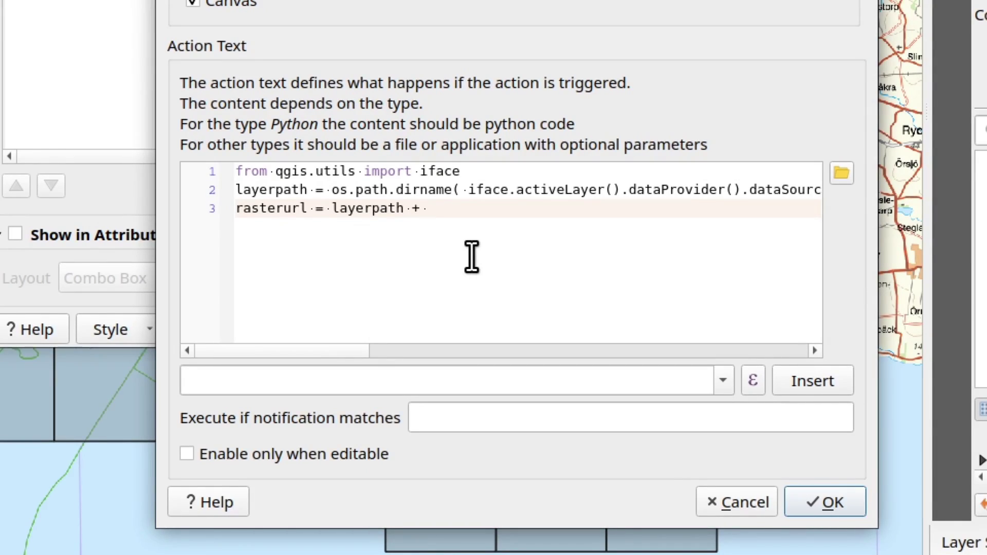
text("")
- Insert the location field between the quotes of the rasterurl line and put a slash before it, giving "/[%location%]"
click(440, 210)
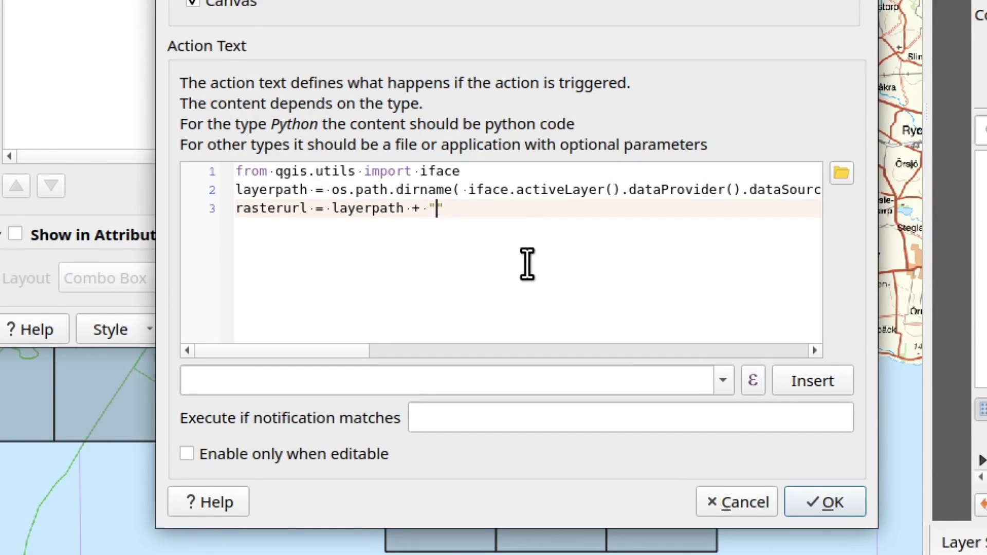
click(722, 381)
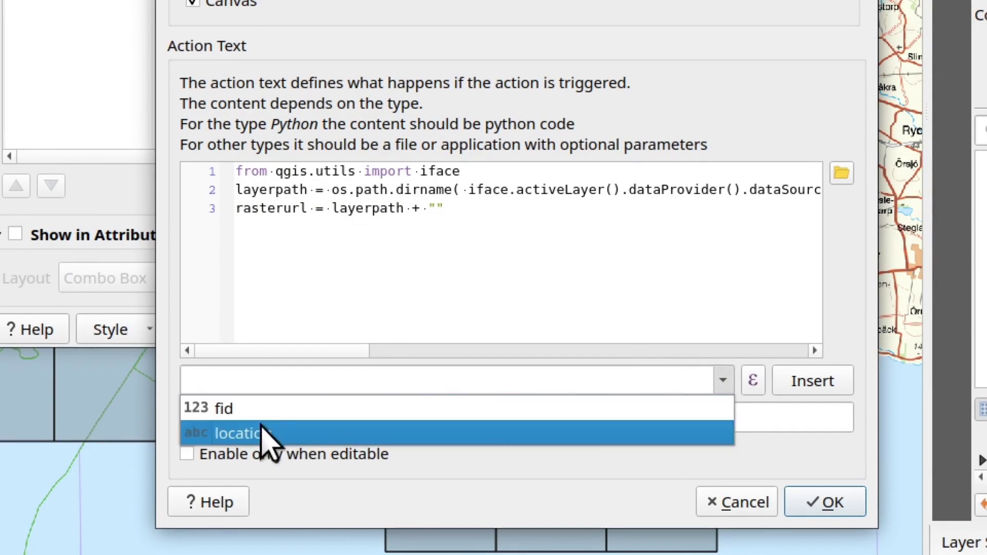
click(242, 434)
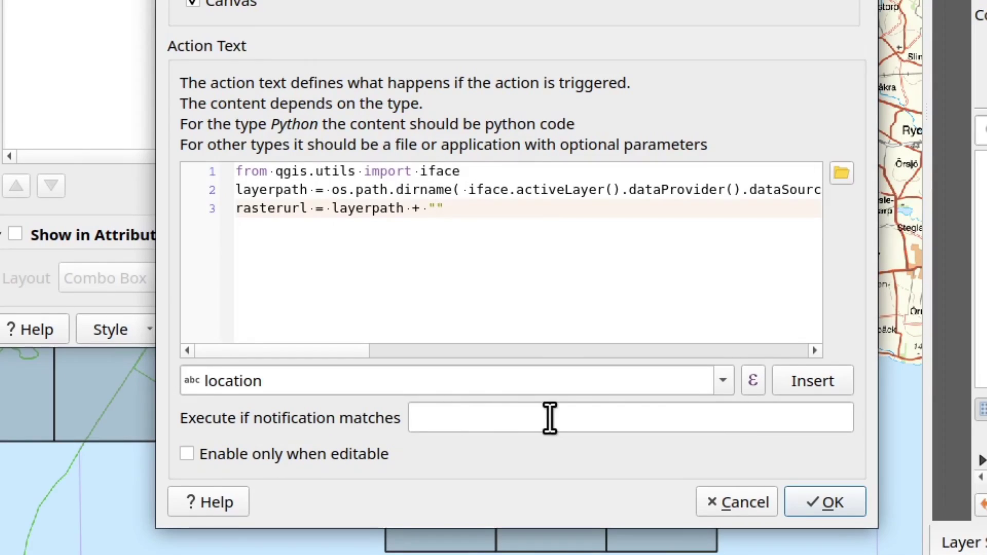
click(813, 389)
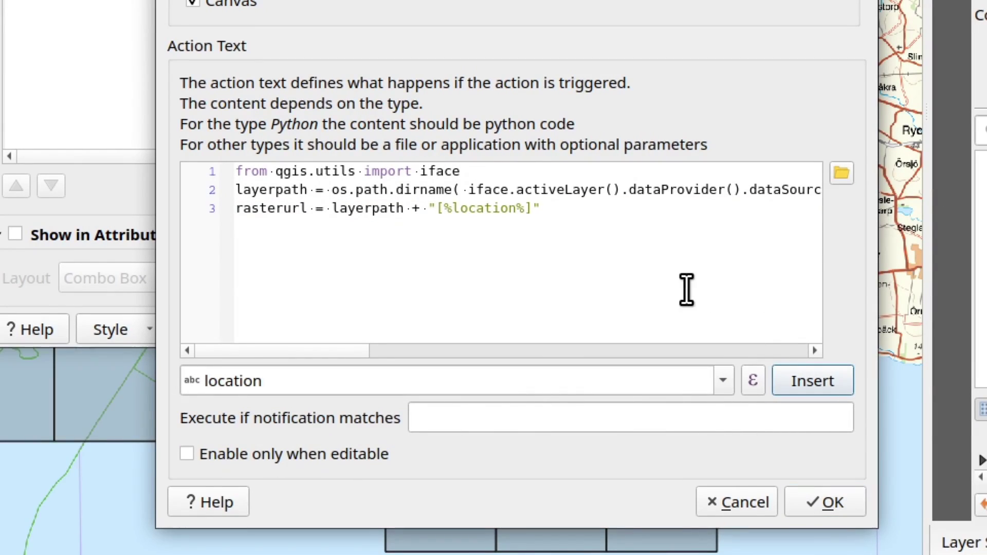
click(438, 216)
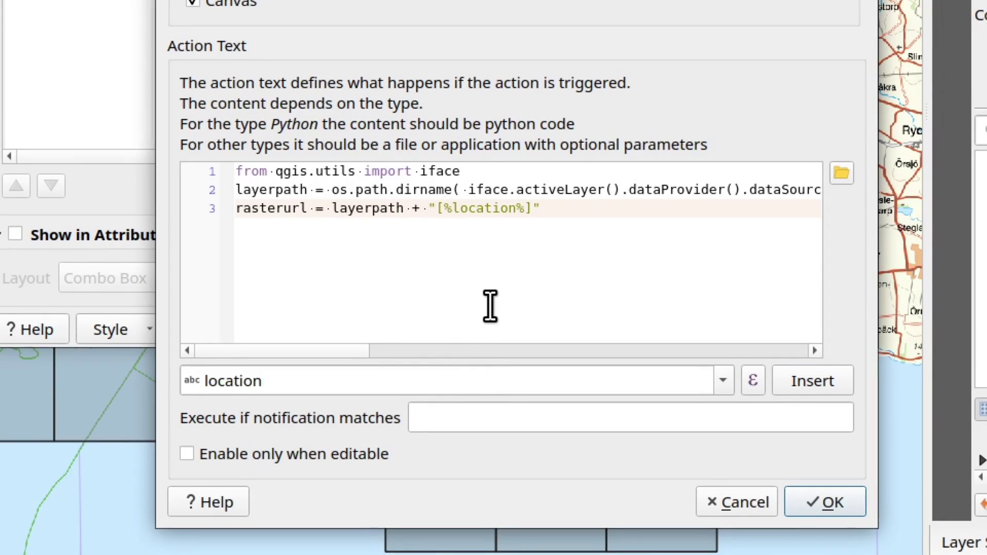
text(/)
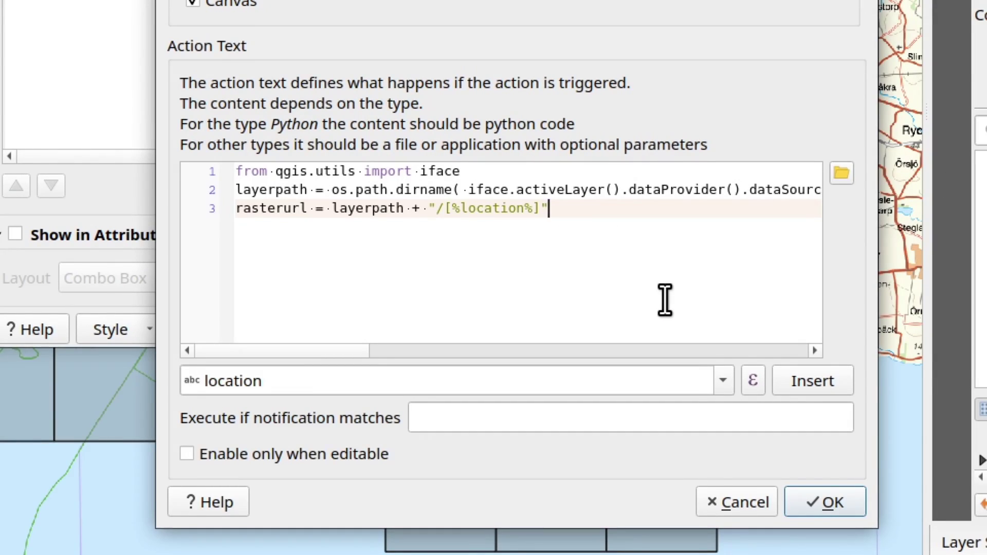
- Enter iface.addRasterLayer(rasterurl, "") as the fourth line of the action text
key(Return)
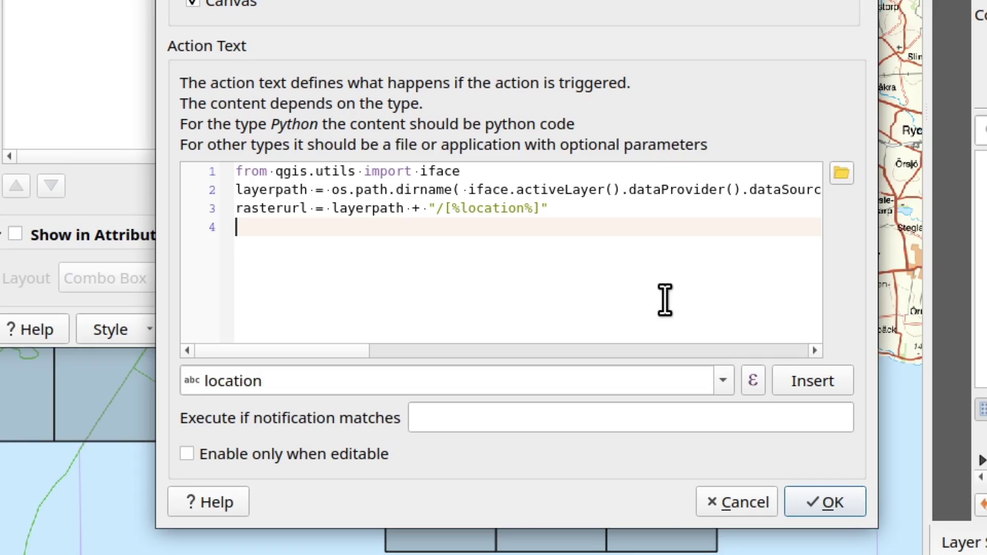
text(iface)
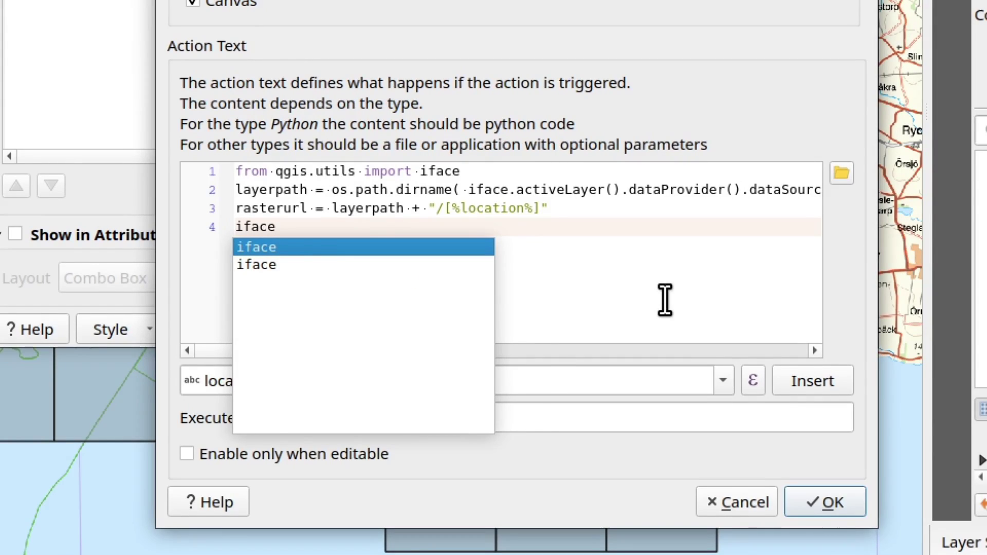
text(.addR)
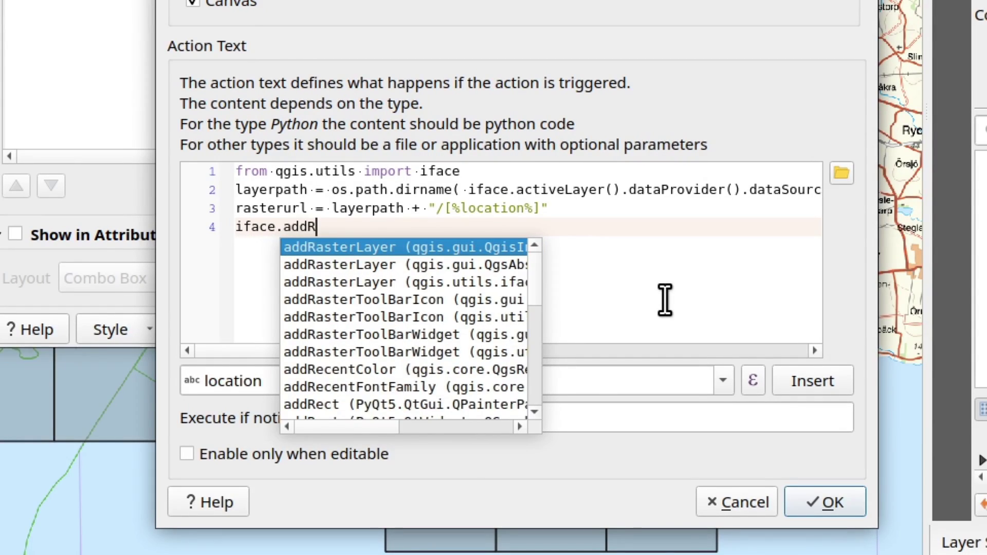
text(a)
key(Return)
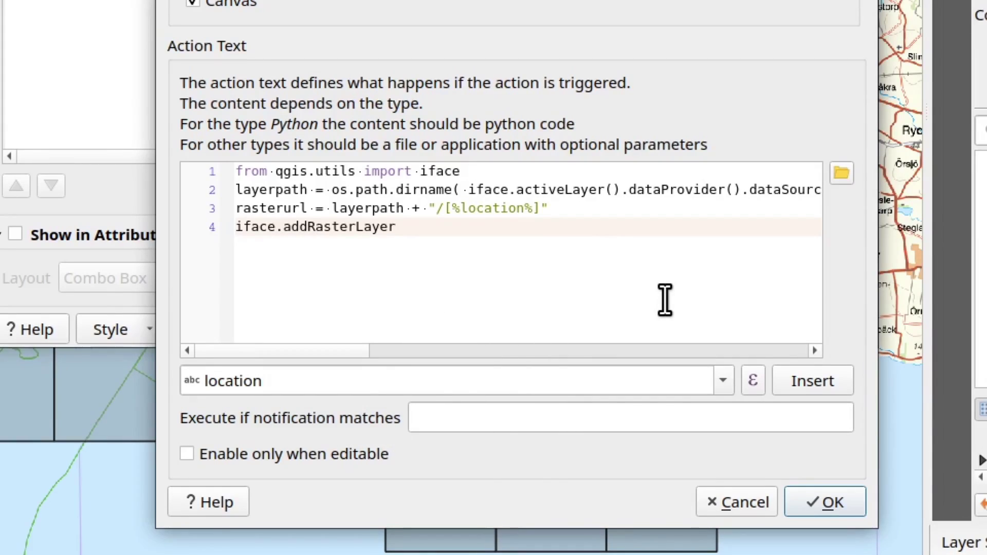
text(())
text(rasteru)
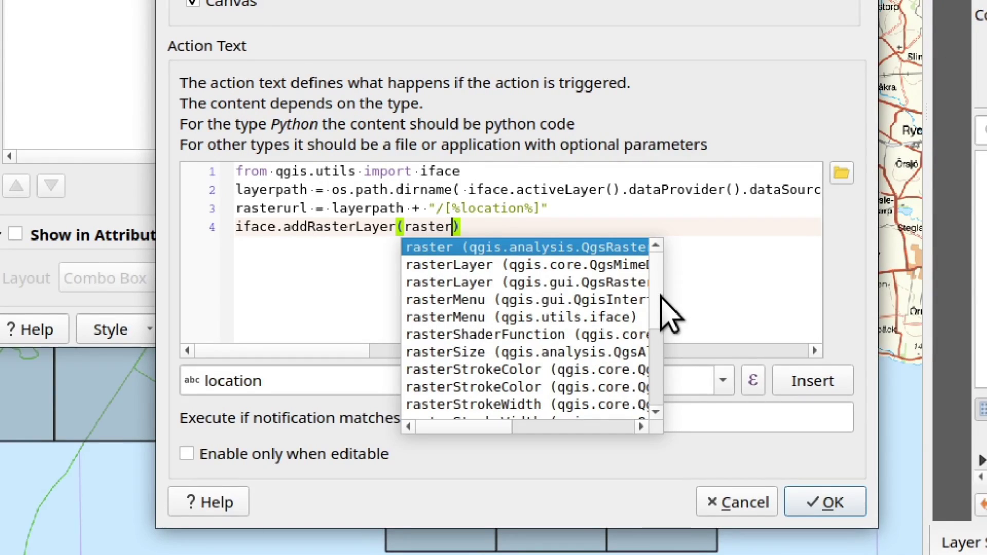
text(rl, )
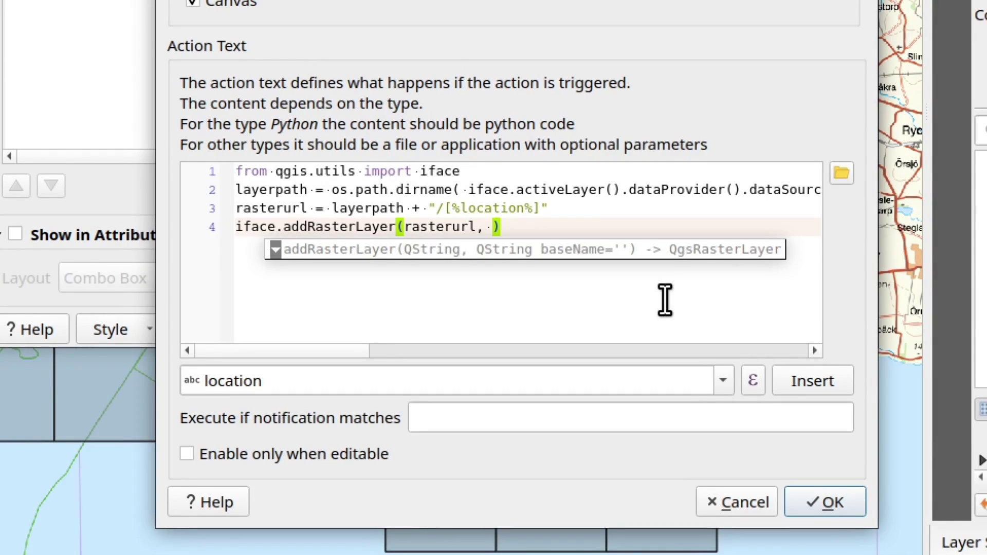
text("")
key(Left)
text(jsdfljsdlfkj)
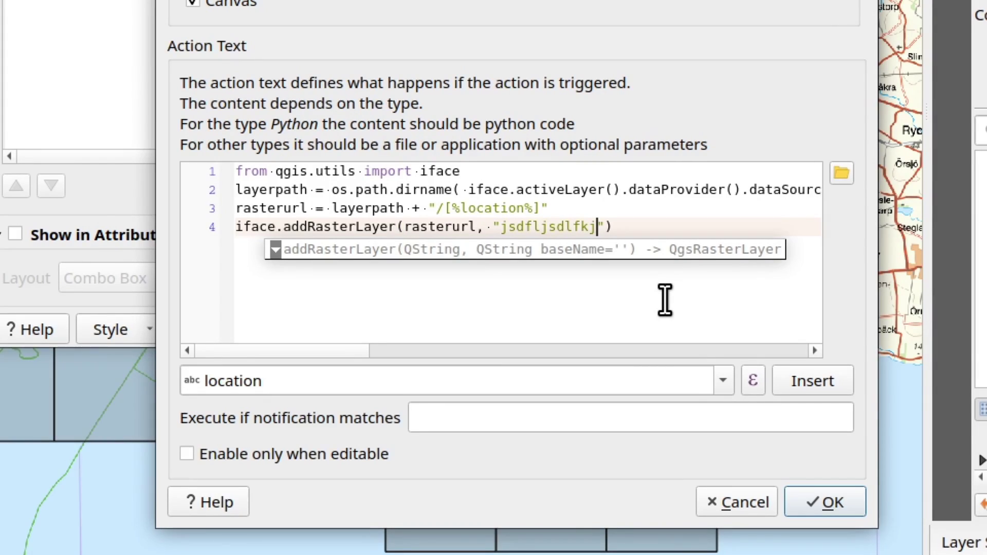
key(BackSpace)
key(BackSpace)
key(BackSpace)
key(BackSpace)
key(BackSpace)
key(BackSpace)
key(BackSpace)
key(BackSpace)
key(BackSpace)
key(BackSpace)
key(BackSpace)
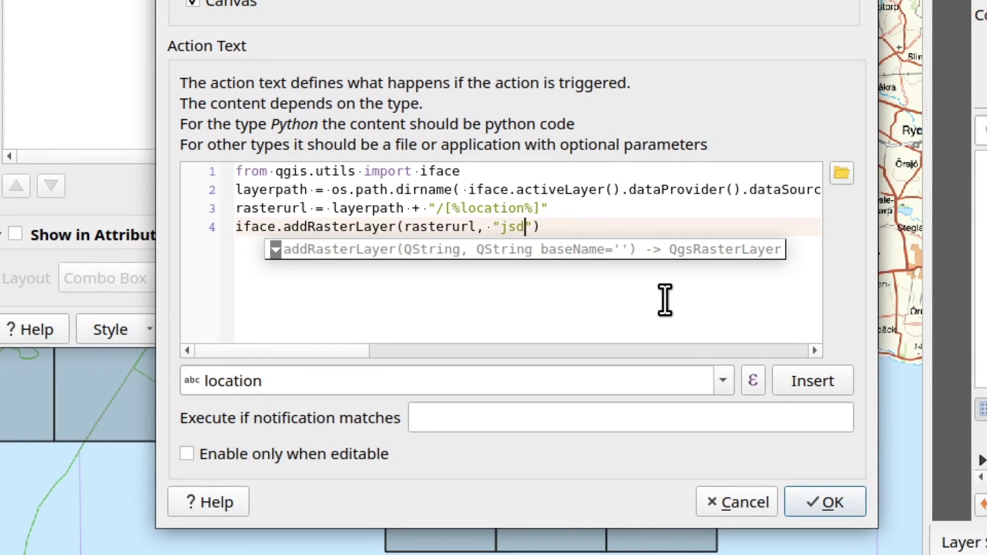
key(BackSpace)
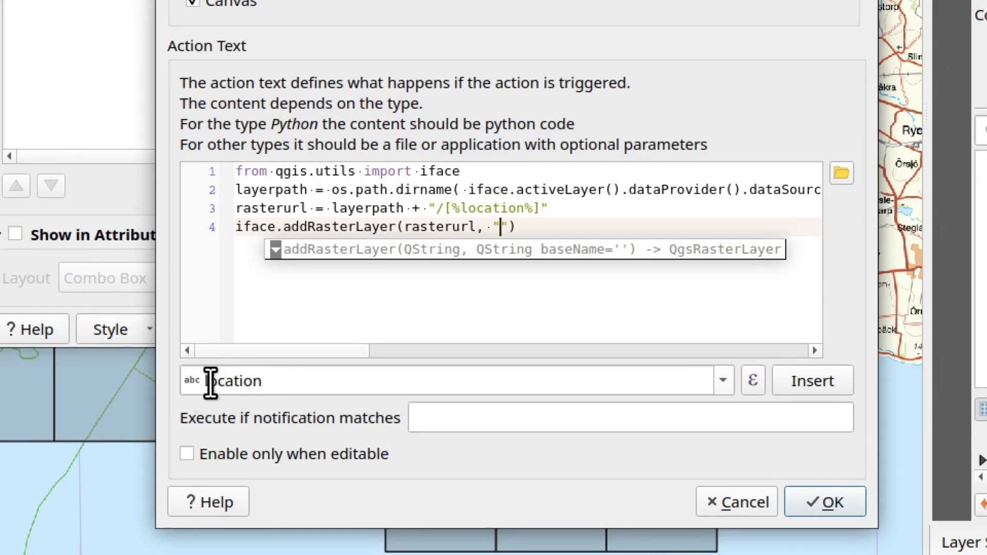
- Insert the location field between the empty quotes of the addRasterLayer line and save the action and the layer properties
click(815, 382)
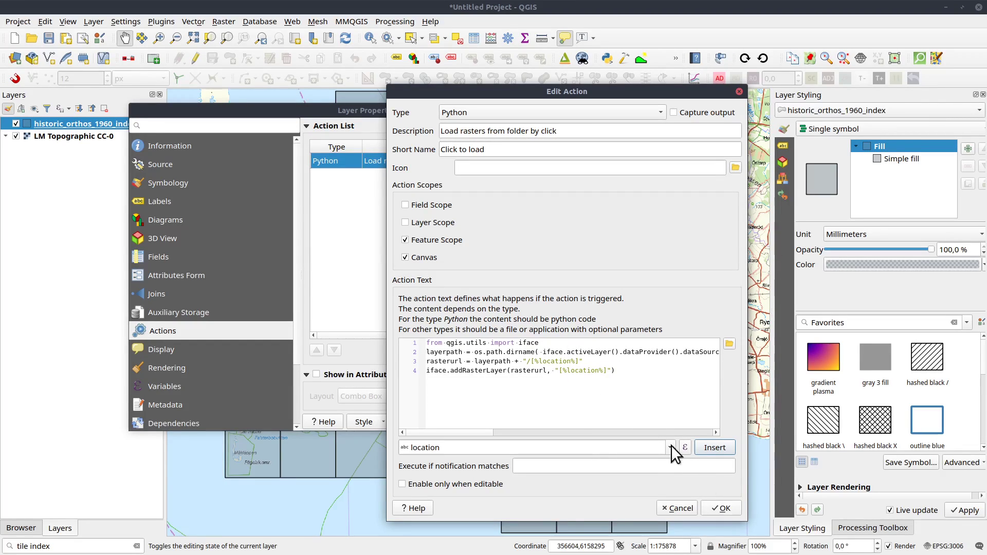
click(724, 508)
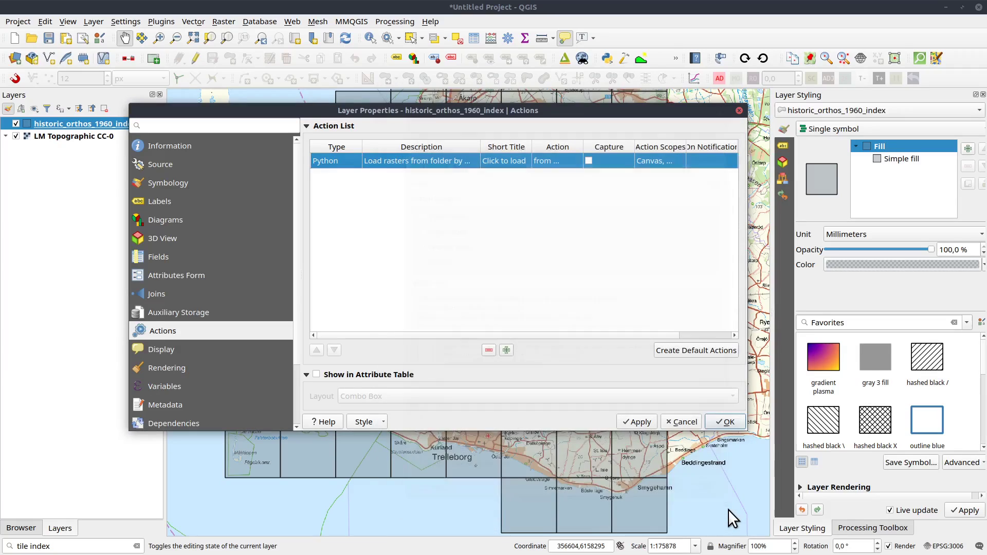
click(725, 422)
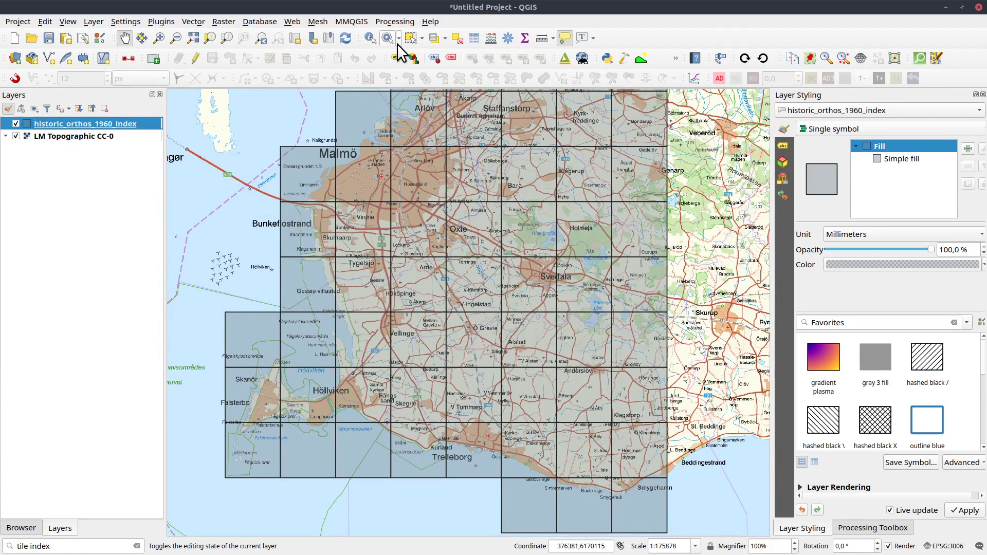
- Run the "Click to load" action on the index tile just east of Tygelsjö to load its orthophoto
click(399, 42)
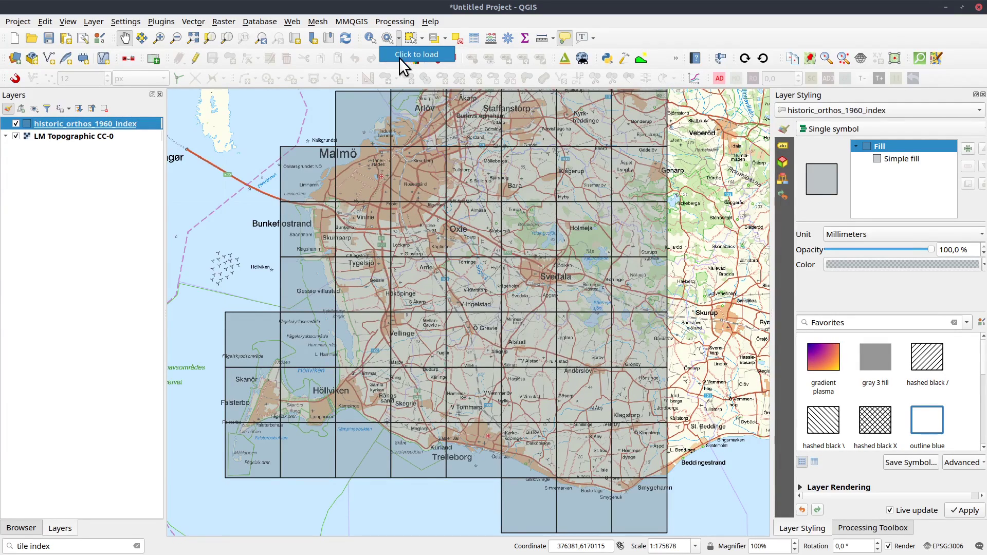
click(411, 54)
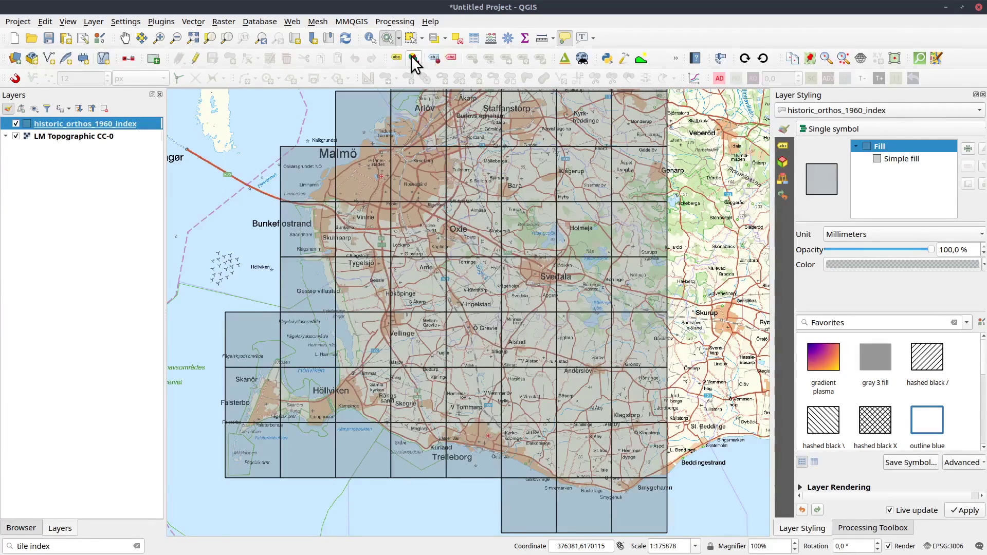
click(417, 281)
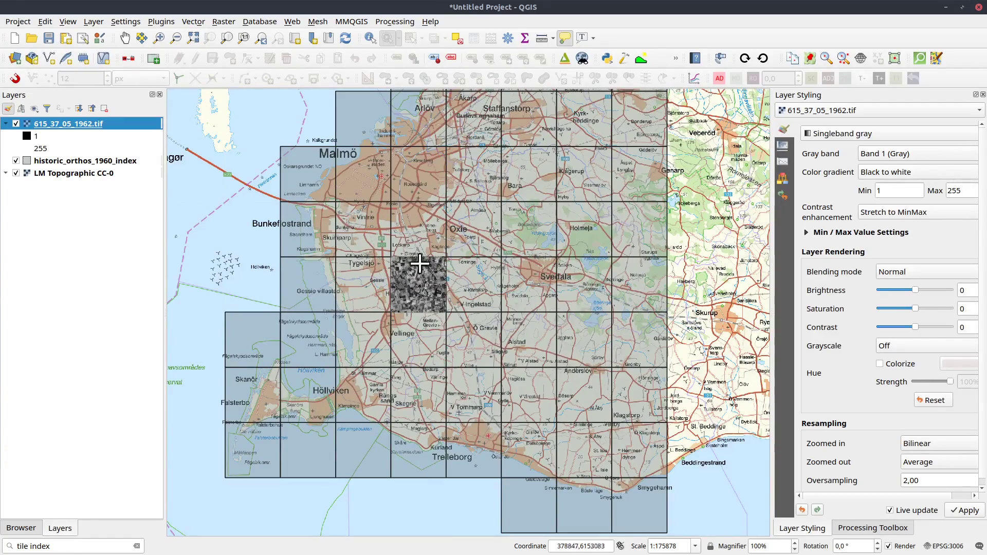
scroll(427, 281, up, 2)
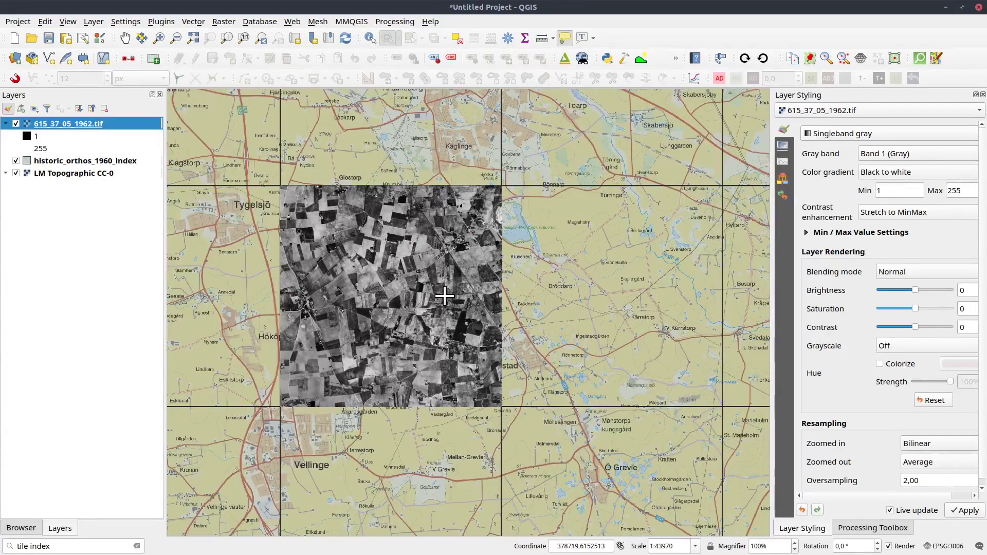
- Make historic_orthos_1960_index the active layer, load the adjacent tile to the east with the action, and inspect both orthophotos
click(587, 295)
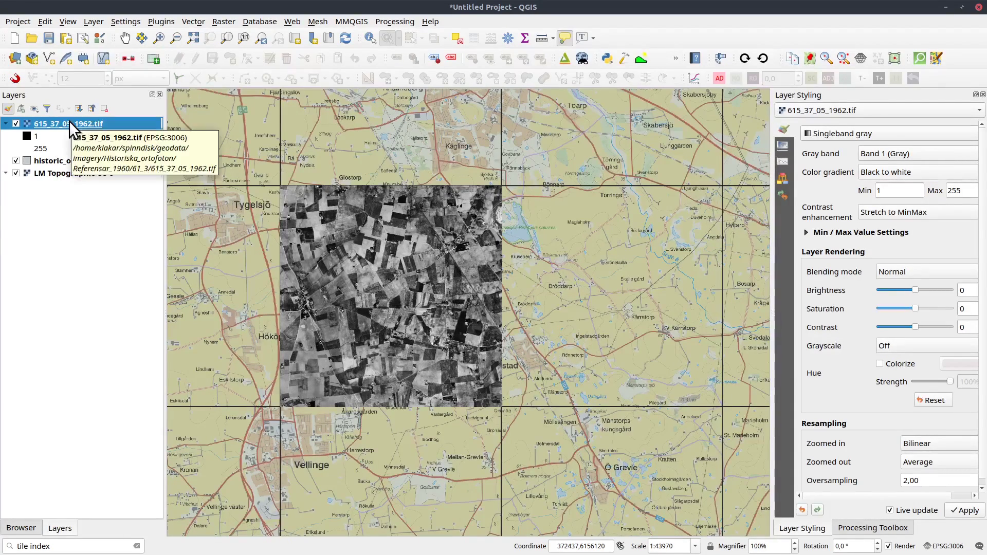
click(52, 159)
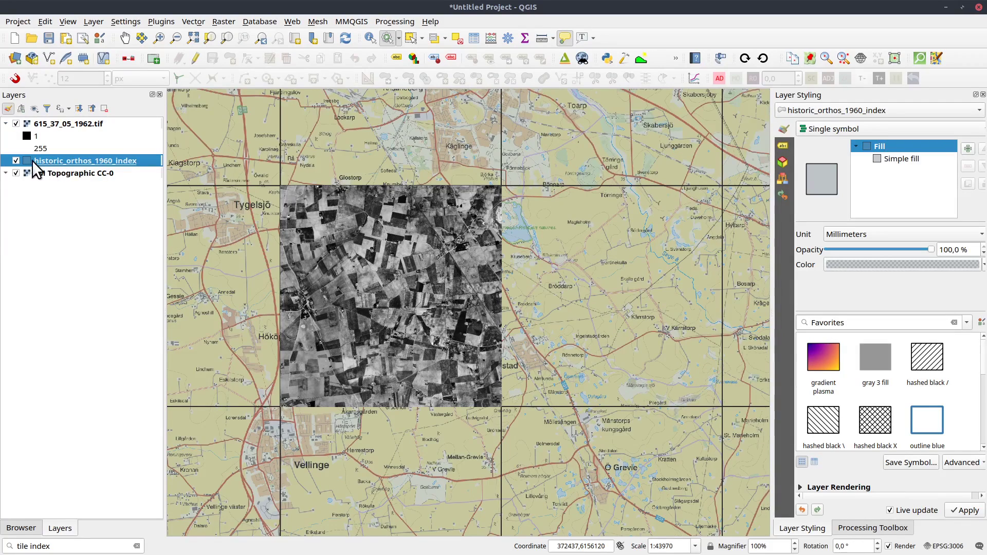
click(599, 294)
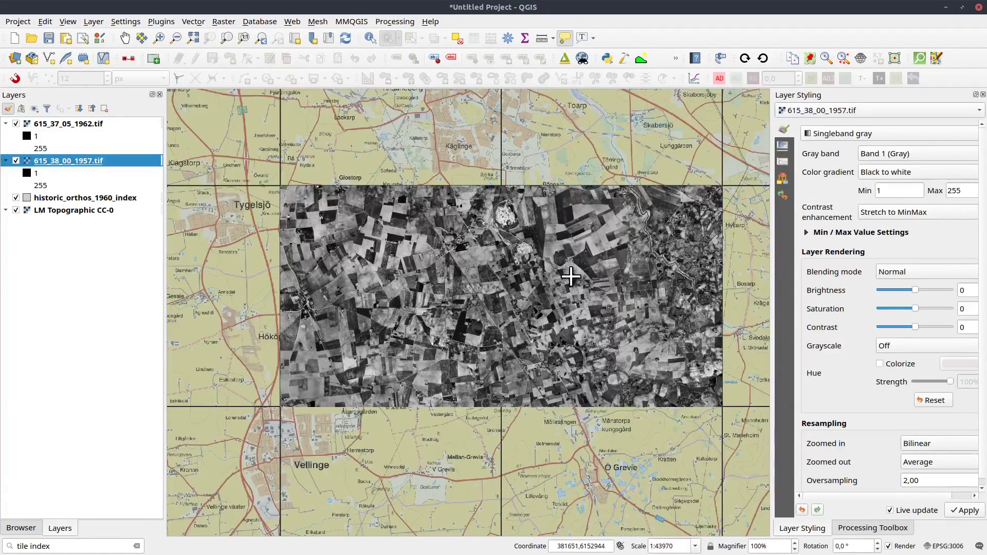
scroll(511, 287, down, 2)
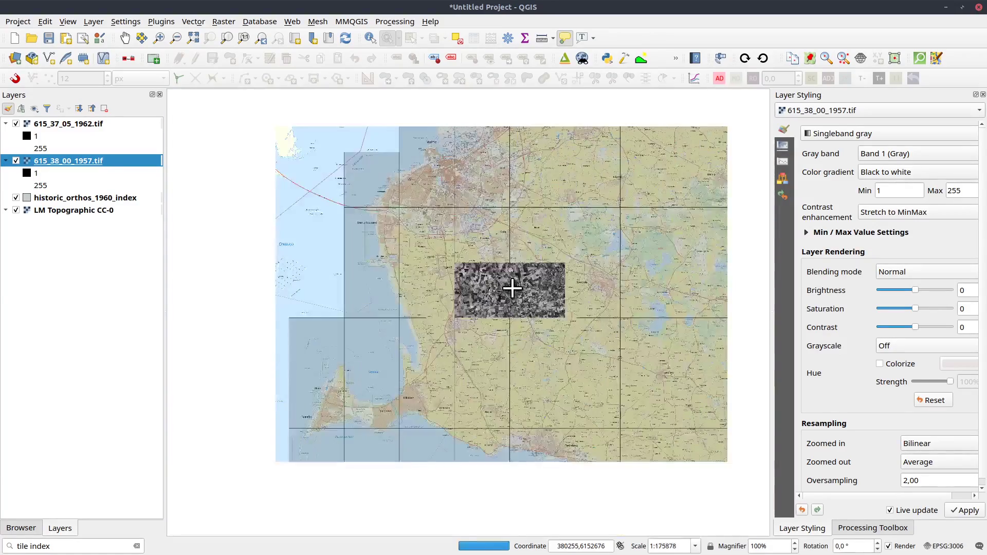
scroll(508, 285, up, 4)
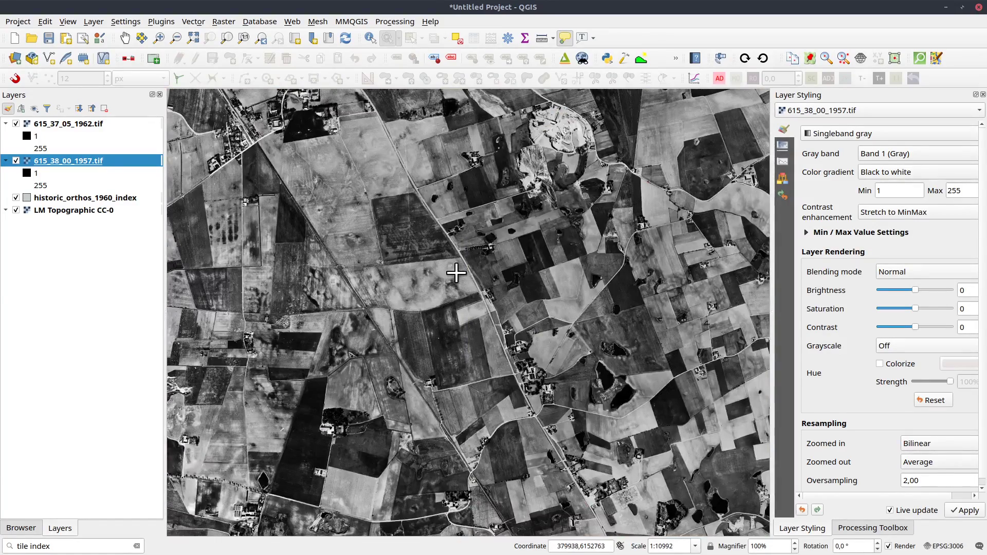
scroll(455, 275, down, 2)
- Save the style of historic_orthos_1960_index as default in the datasource database and accept the layer properties
click(61, 199)
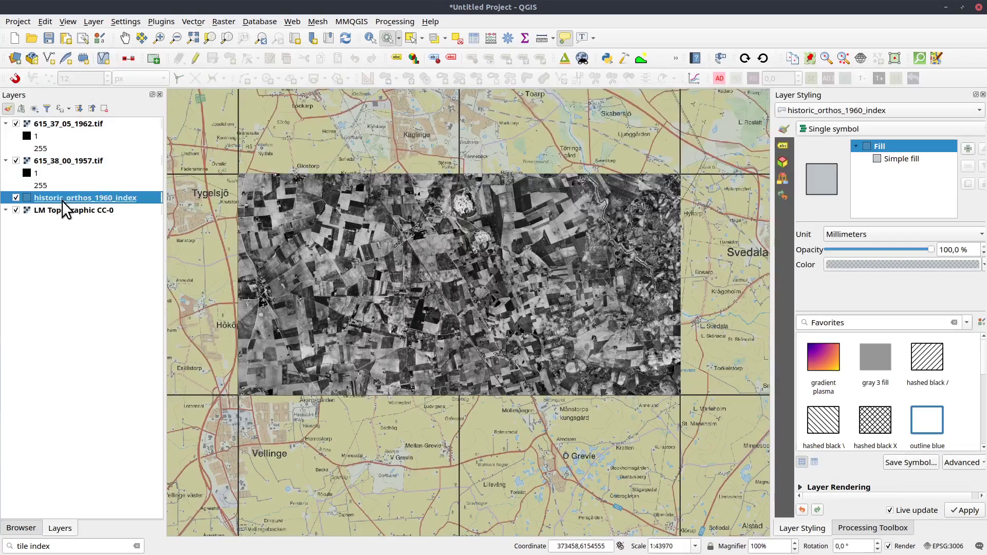
double_click(60, 196)
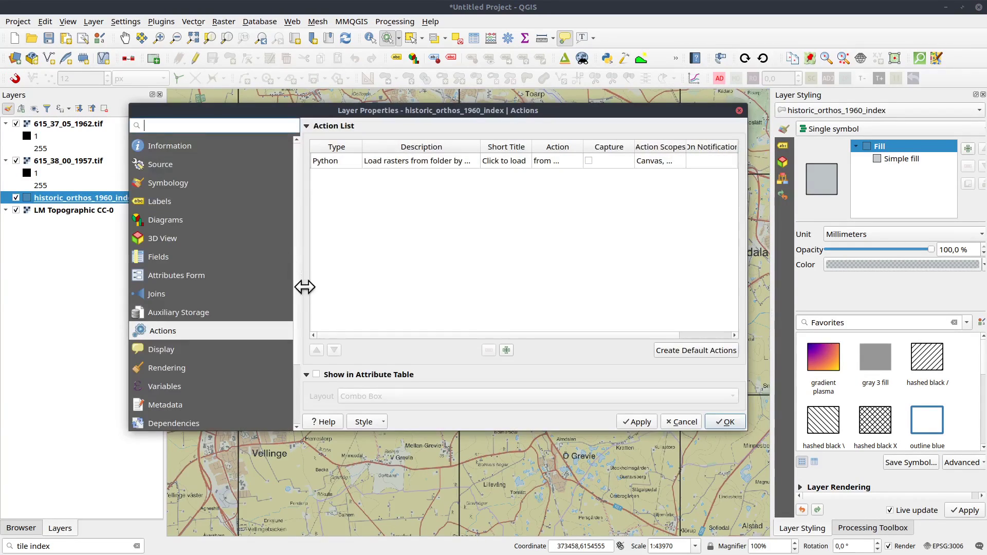
click(382, 422)
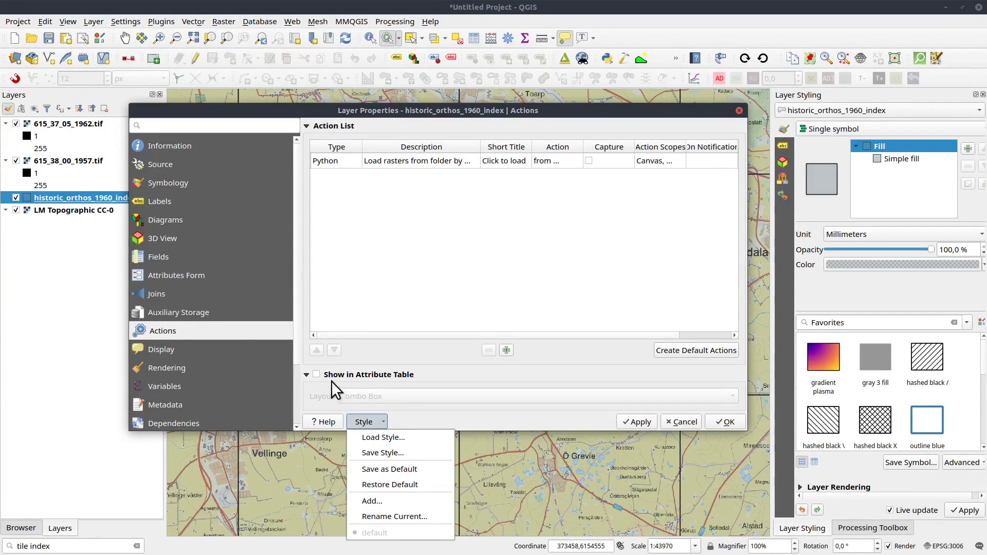
click(411, 471)
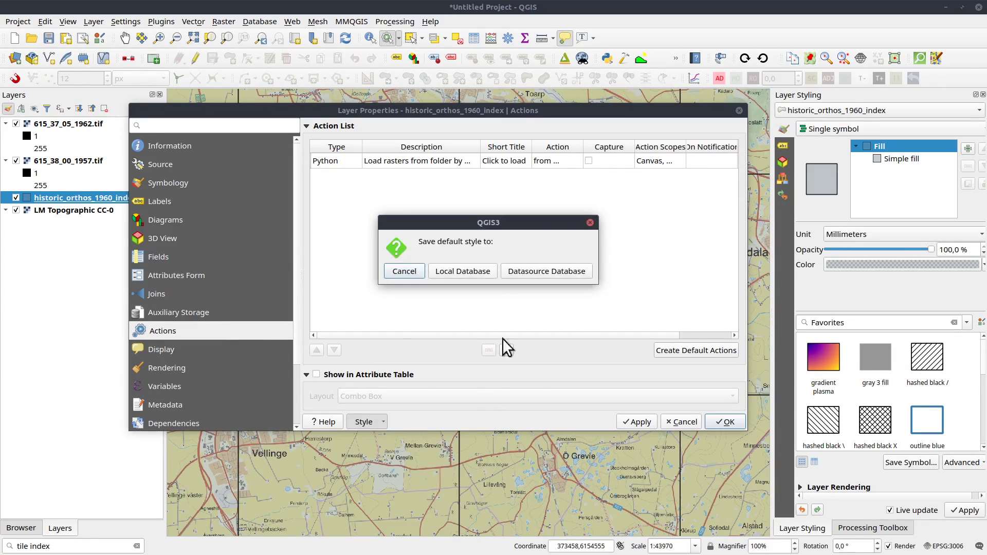
click(550, 272)
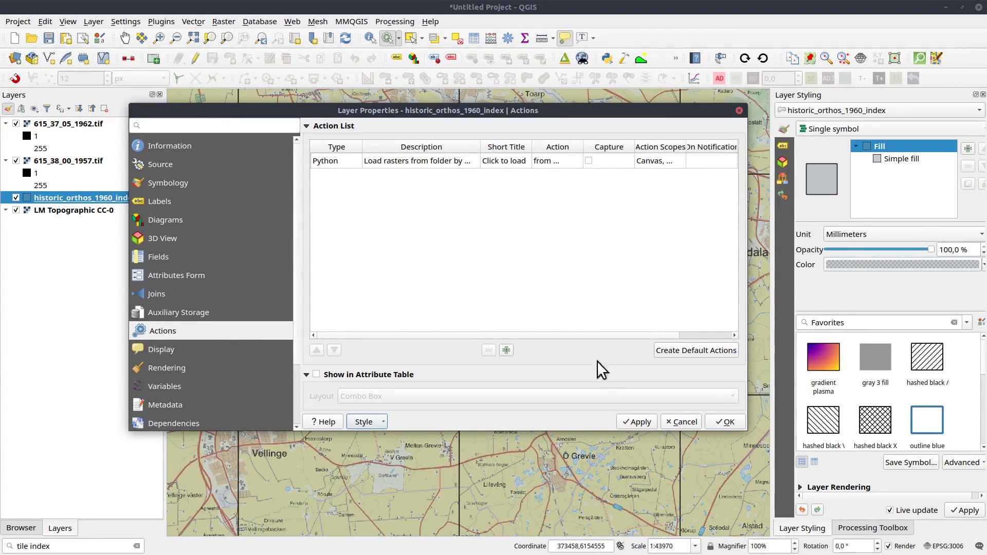
click(724, 422)
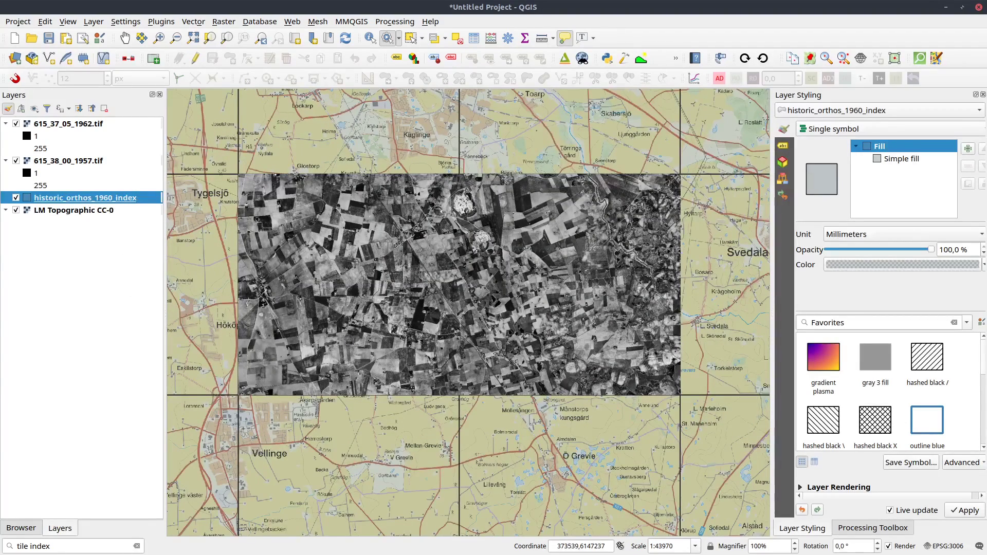
- Switch to the file manager, find historic_orthos_1960_index.gpkg in folder 61_3, and go up to the Referensar_1960 folder
click(279, 297)
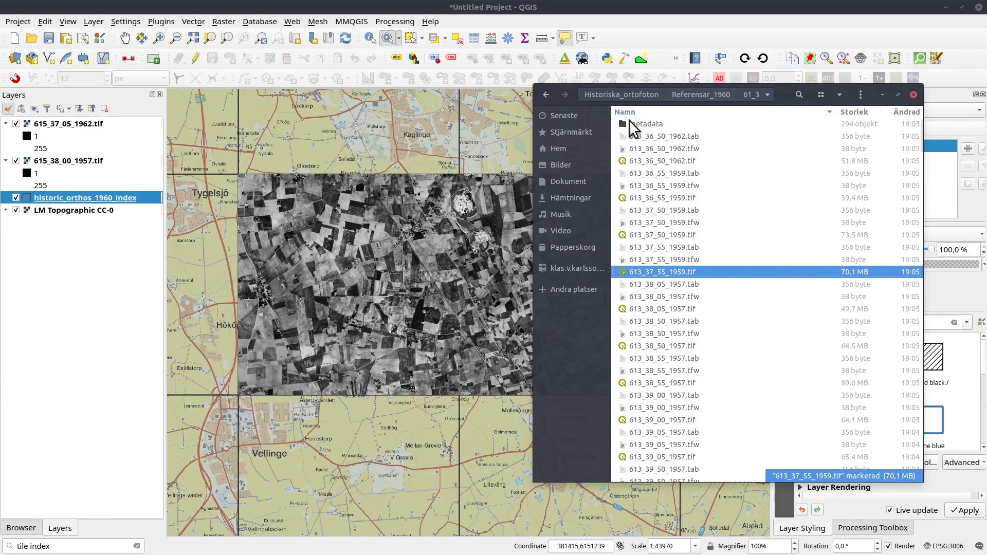
drag(920, 135, 936, 480)
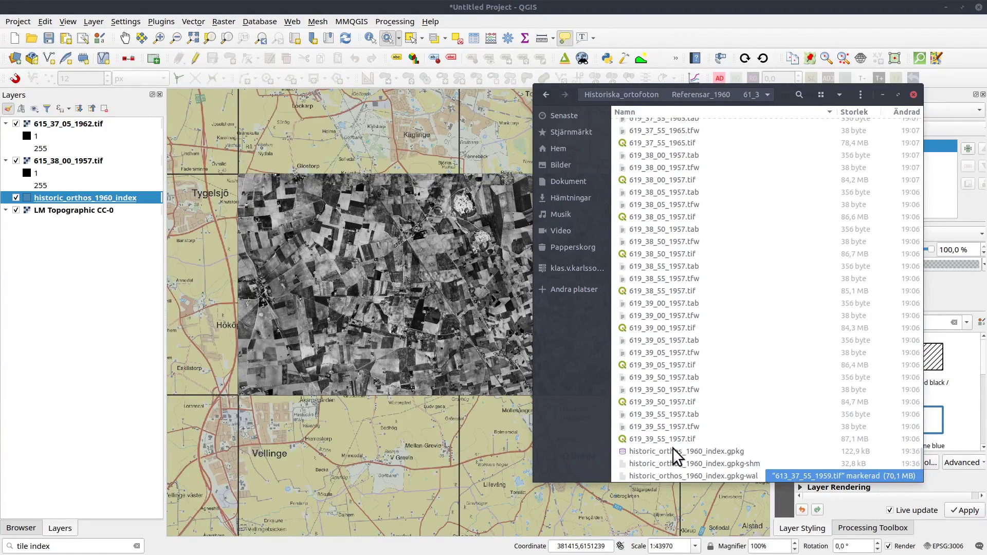
click(724, 91)
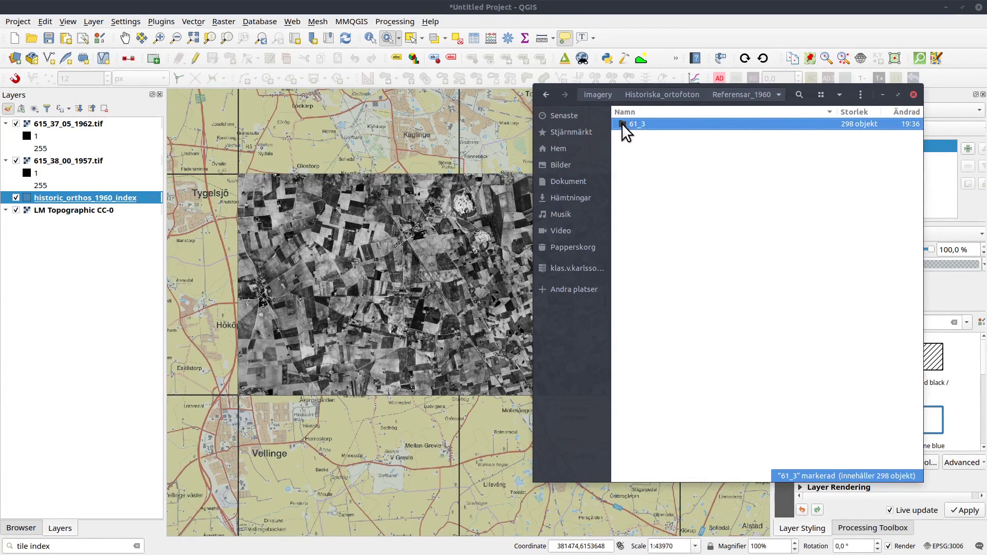
- Remove both loaded orthophoto layers and historic_orthos_1960_index from the project, keeping LM Topographic CC-0
click(65, 195)
shift+click(70, 124)
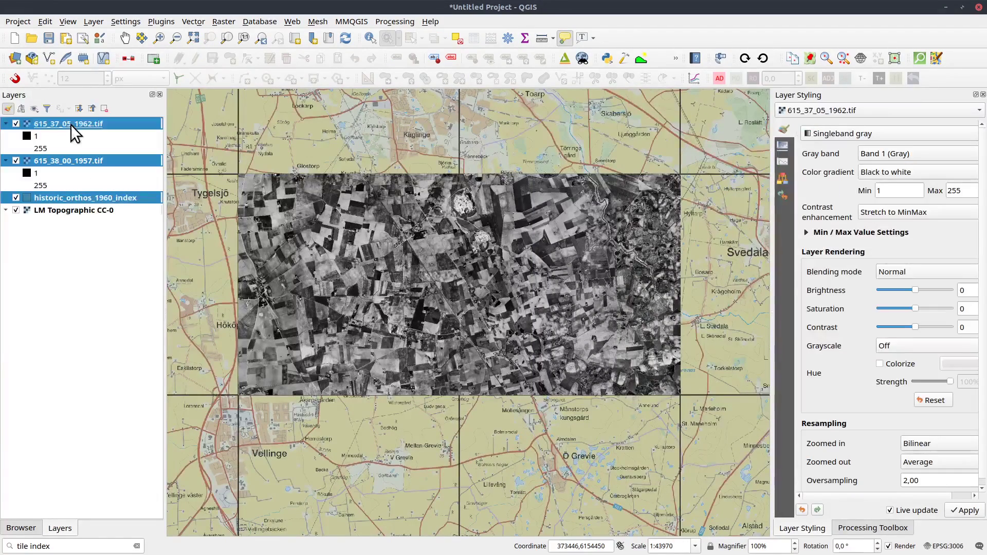
right_click(70, 125)
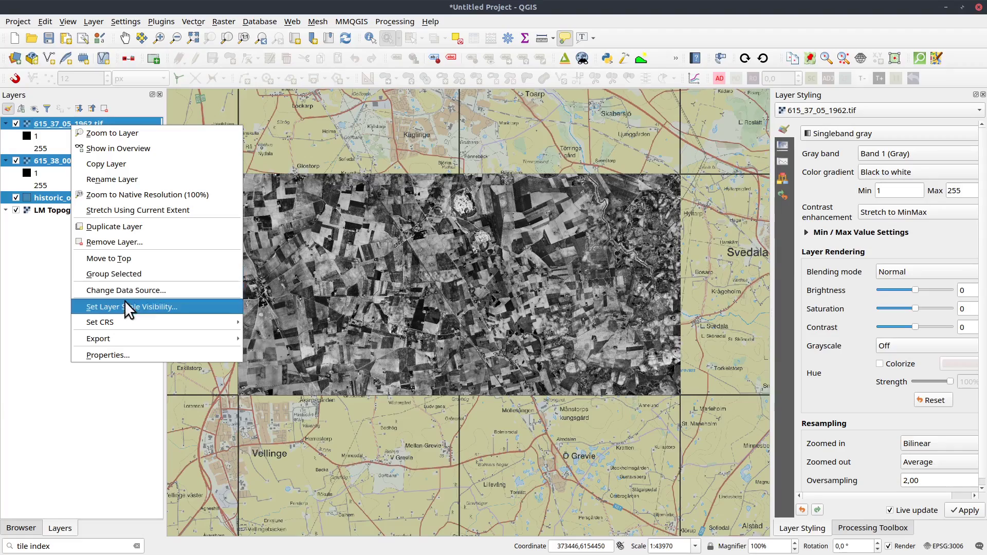
click(121, 240)
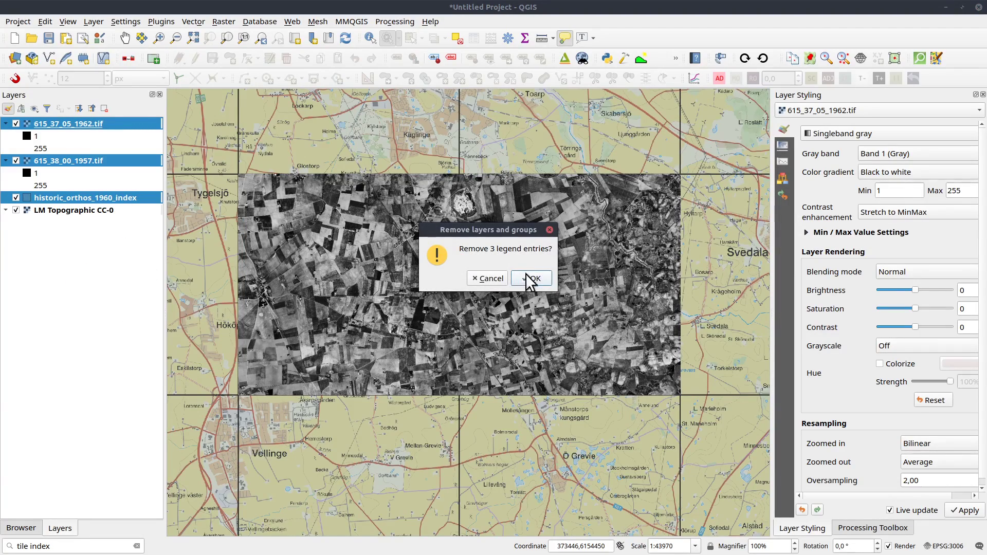
click(471, 281)
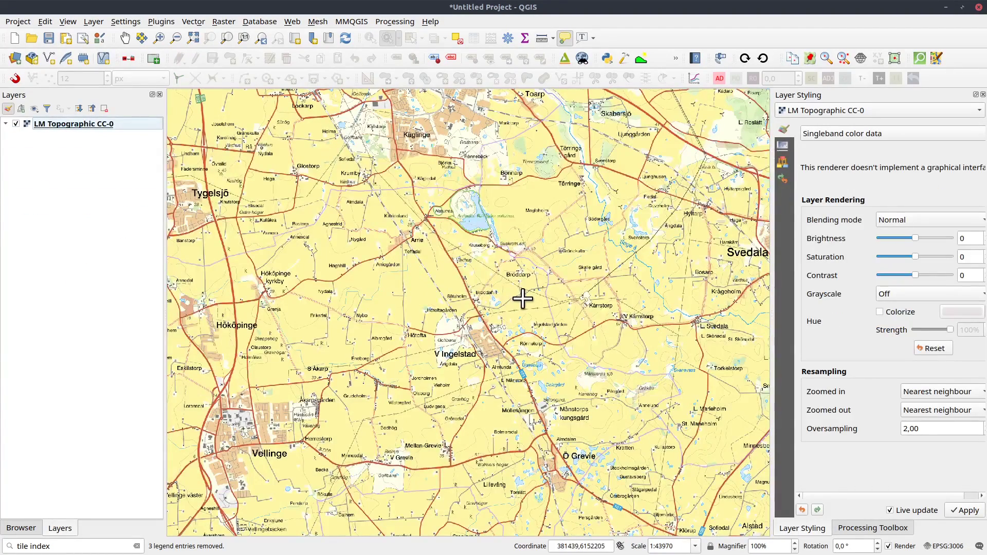
- Add historic_orthos_1960_index from its GeoPackage to the project again and load the orthophoto tile east of Hököpinge with the "Click to load" action
key(ctrl+o)
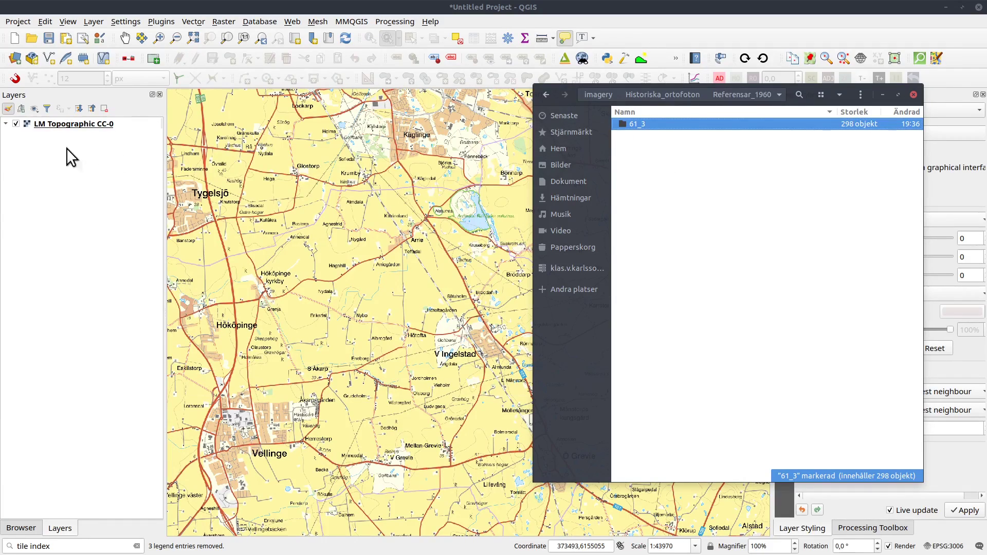
click(20, 528)
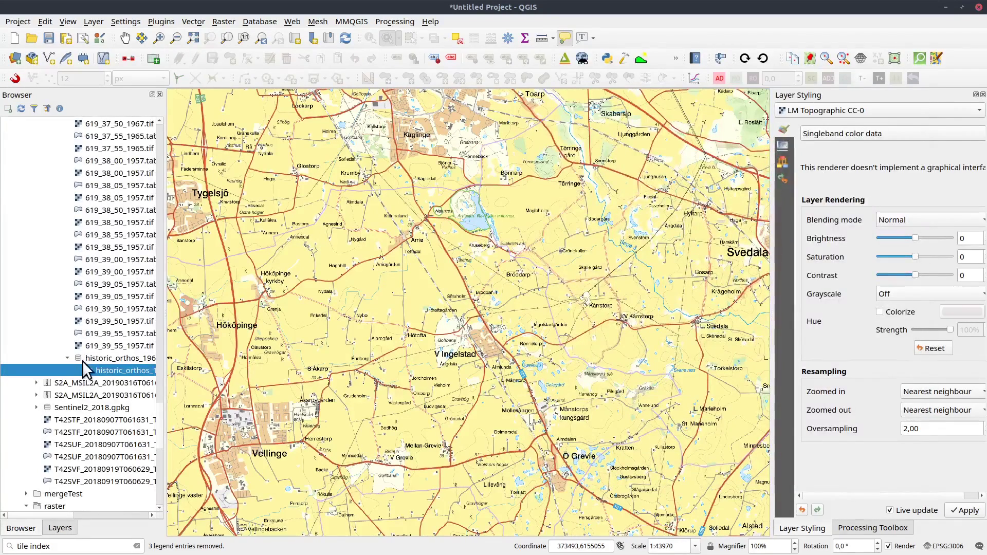
mouse_move(89, 371)
mouse_down()
mouse_move(283, 302)
mouse_move(360, 339)
mouse_move(357, 329)
mouse_up()
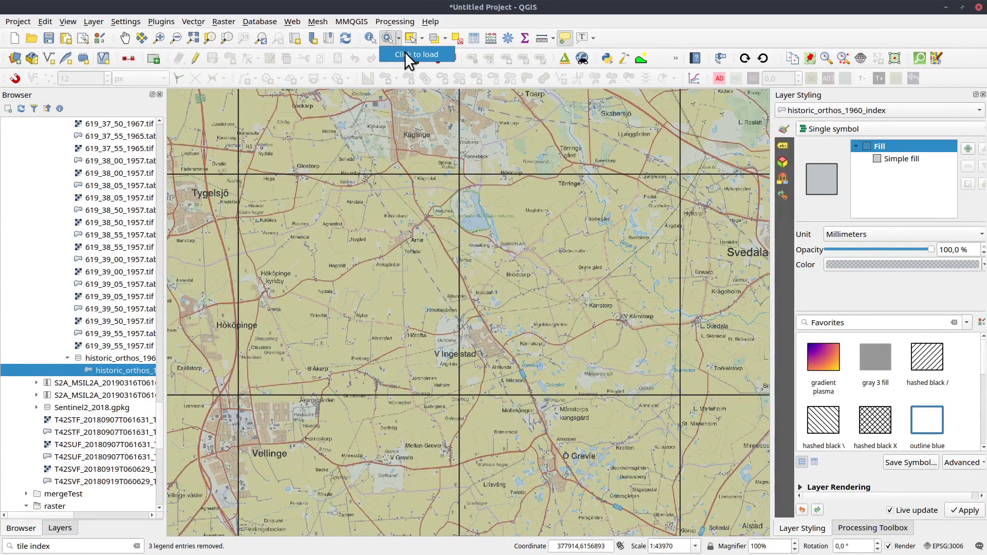
click(377, 278)
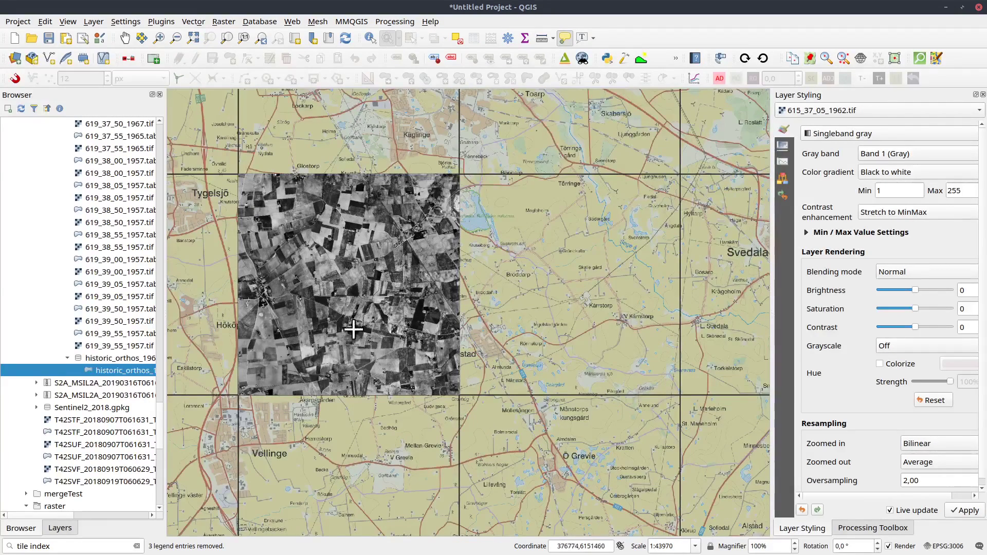
- Load the tiles south, east and southeast of the loaded orthophoto with the action, making historic_orthos_1960_index the active layer before each one
click(47, 529)
click(61, 161)
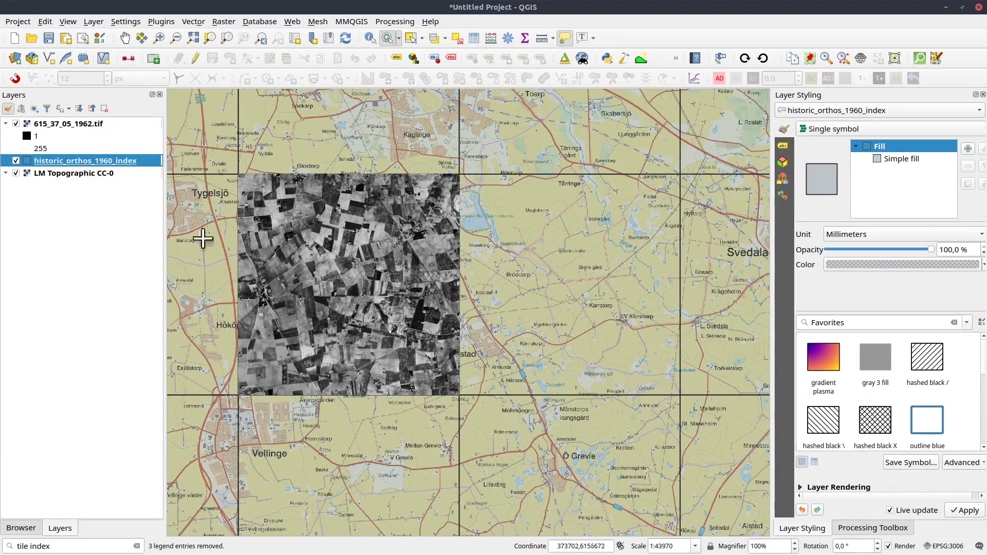
click(379, 422)
click(66, 196)
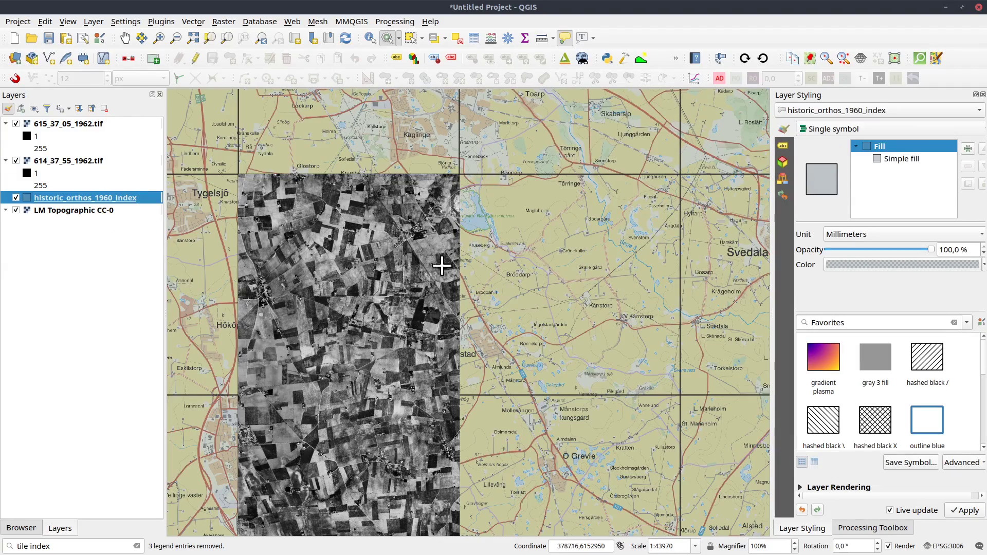
click(440, 264)
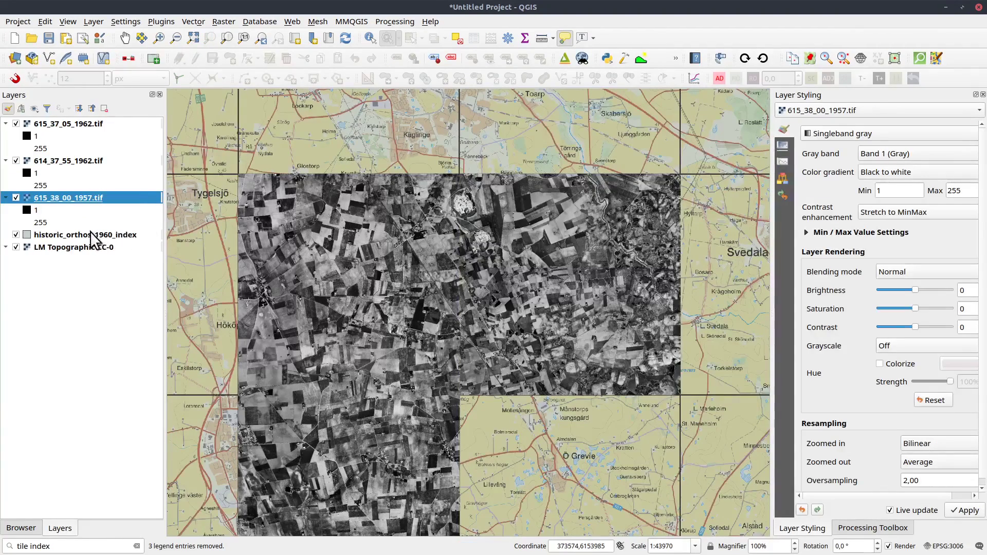
click(48, 234)
click(540, 467)
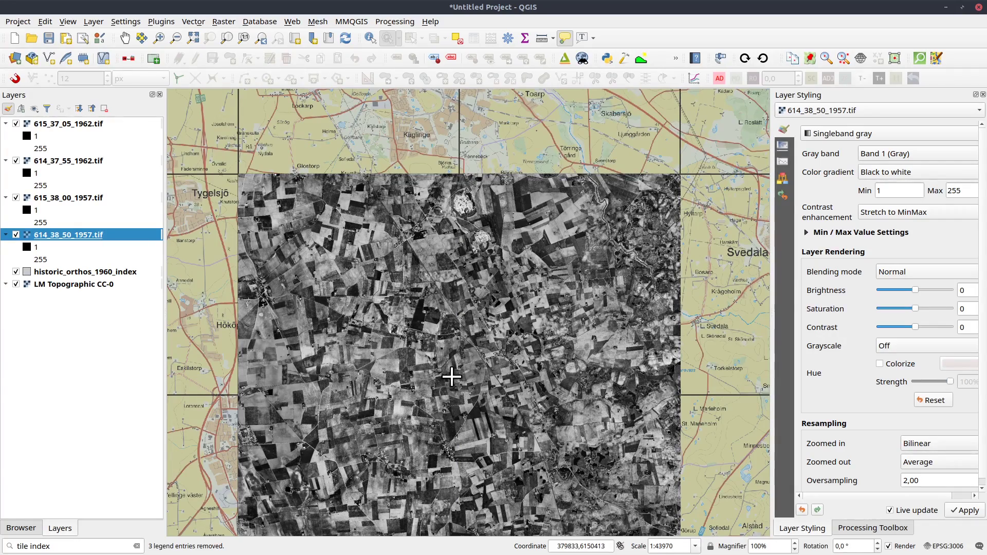
- Inspect the four loaded orthophotos in close-up and as a whole against the surrounding tiles, with historic_orthos_1960_index as the active layer
scroll(452, 376, up, 4)
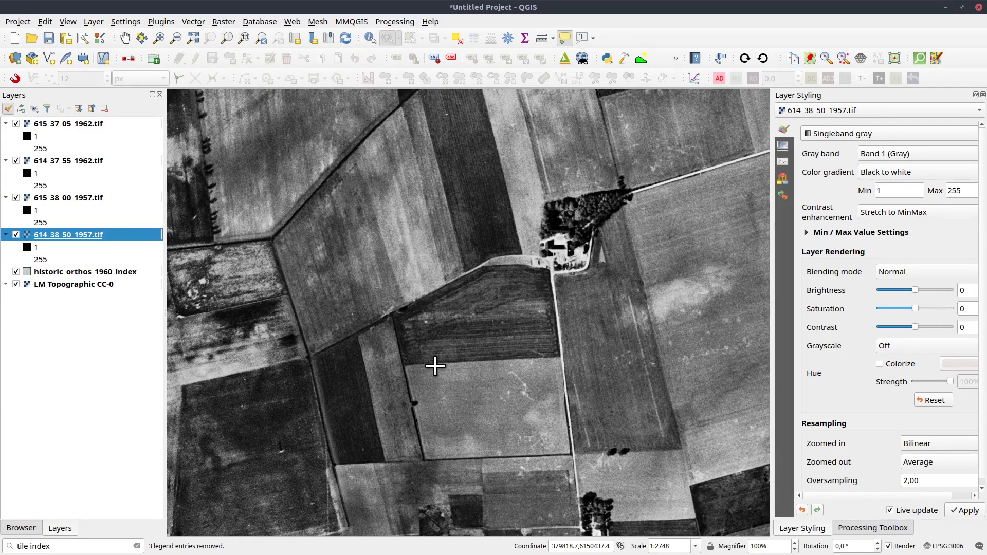
click(66, 272)
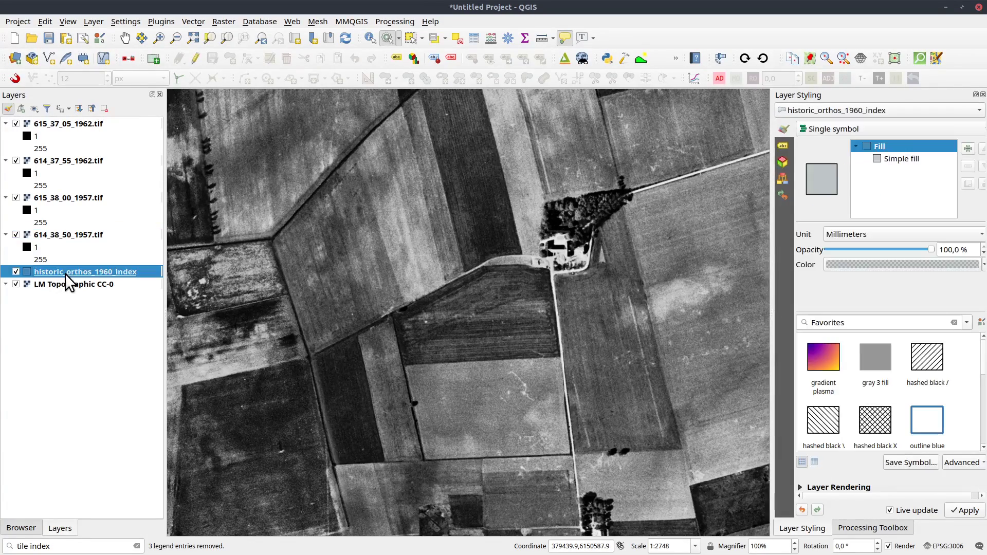
scroll(377, 295, down, 4)
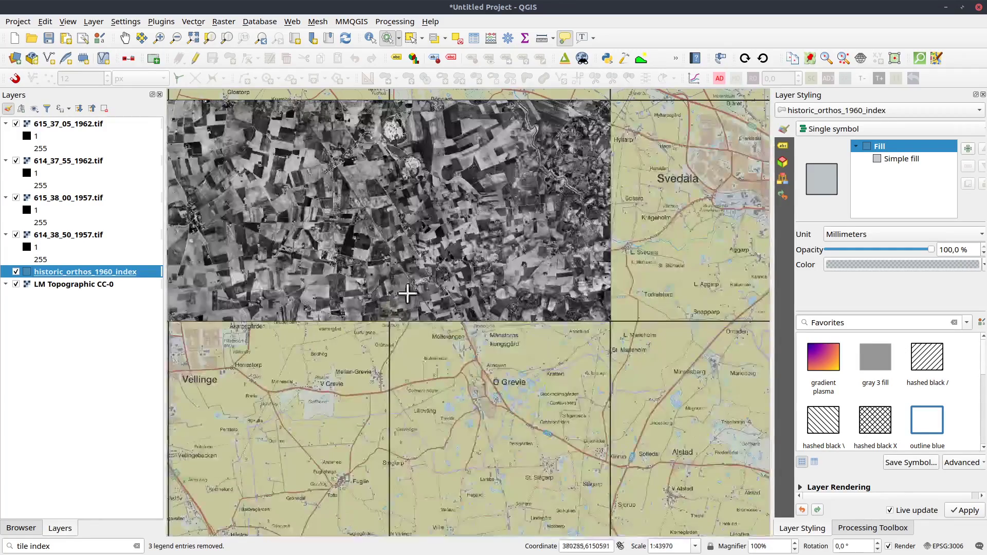
mouse_move(640, 224)
mouse_down()
mouse_move(507, 251)
mouse_move(503, 265)
mouse_up()
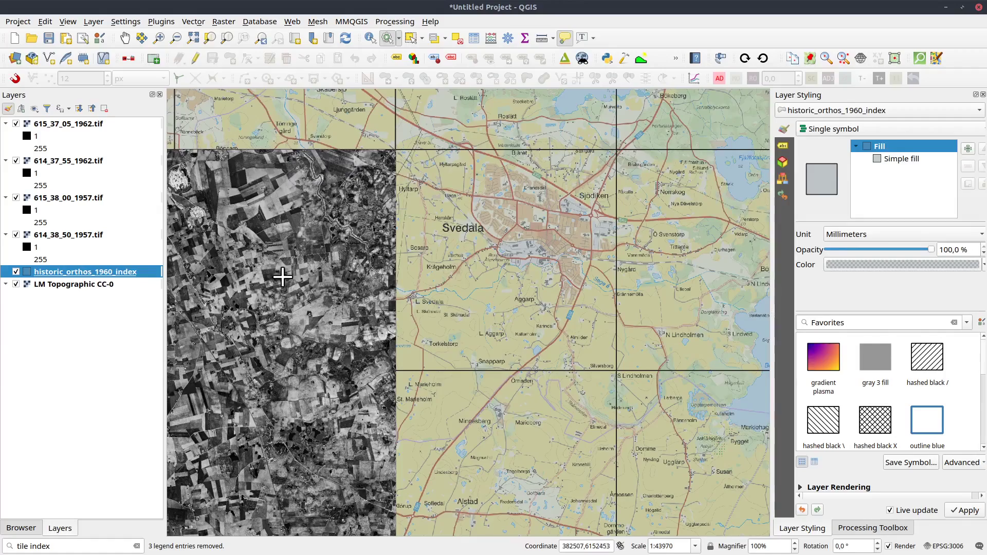
drag(282, 276, 512, 268)
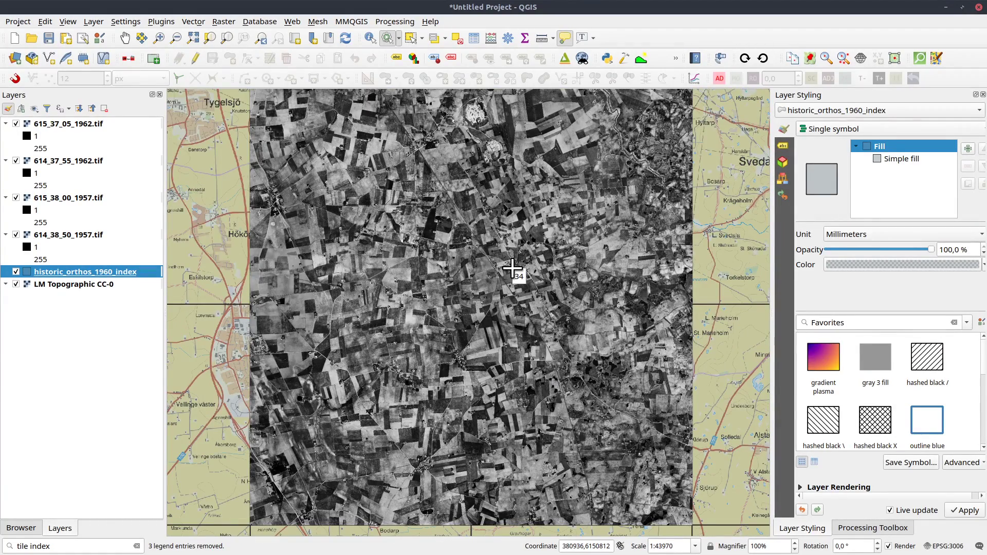